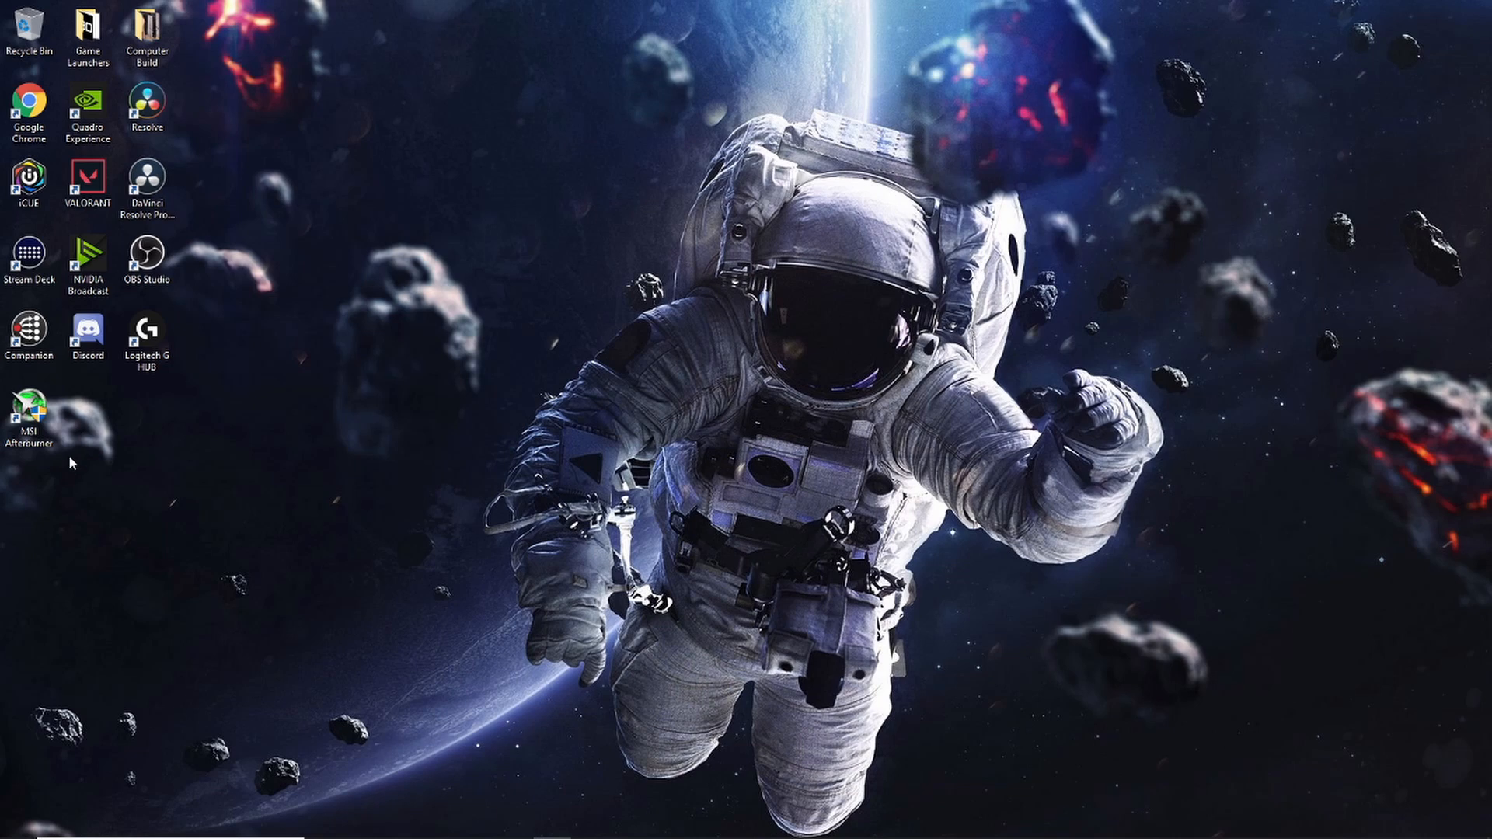
Launch MSI Afterburner and open its properties
double_click(25, 405)
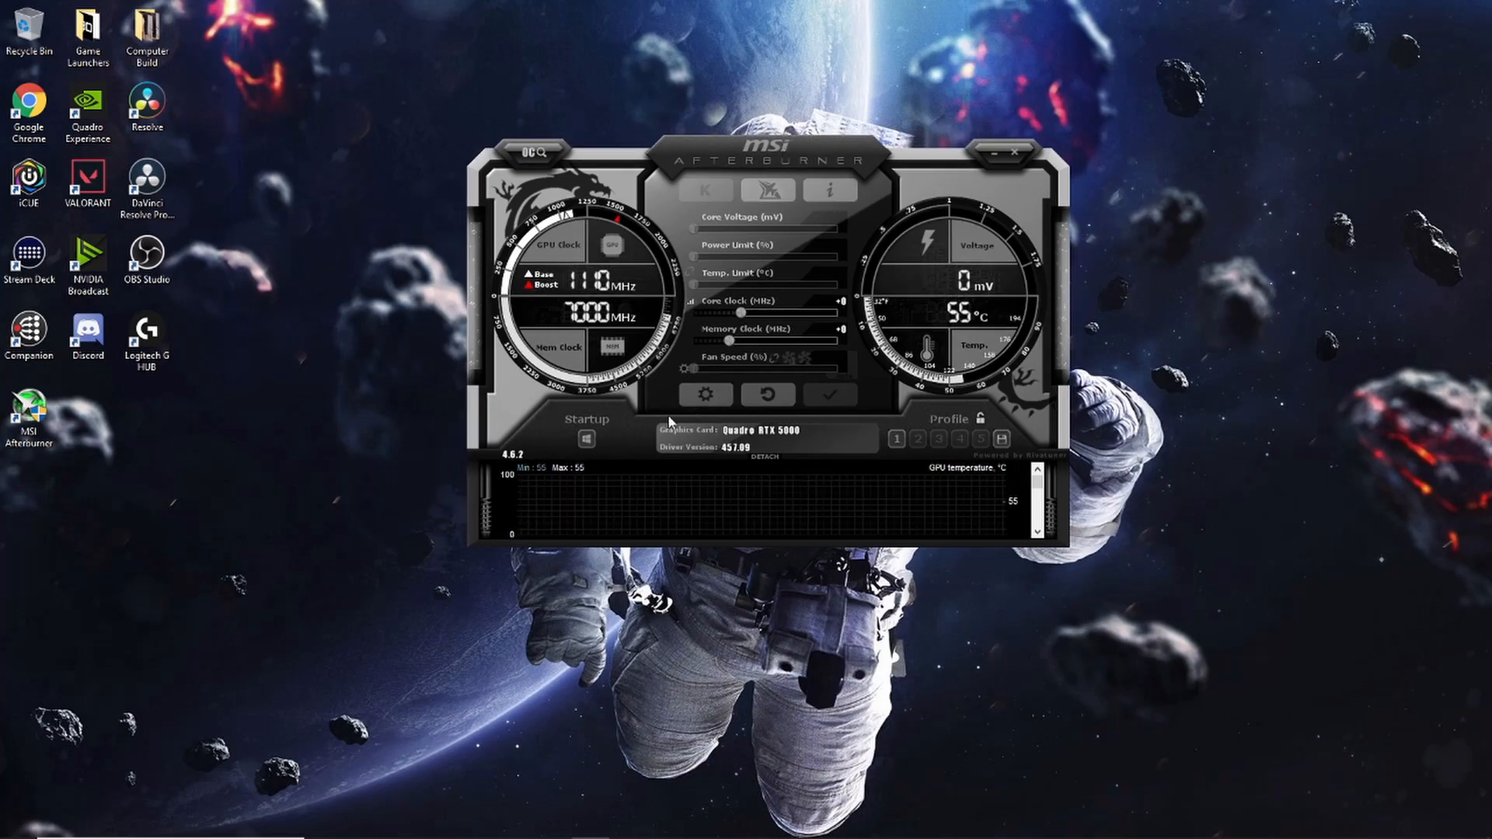
left_click(704, 398)
left_click(787, 156)
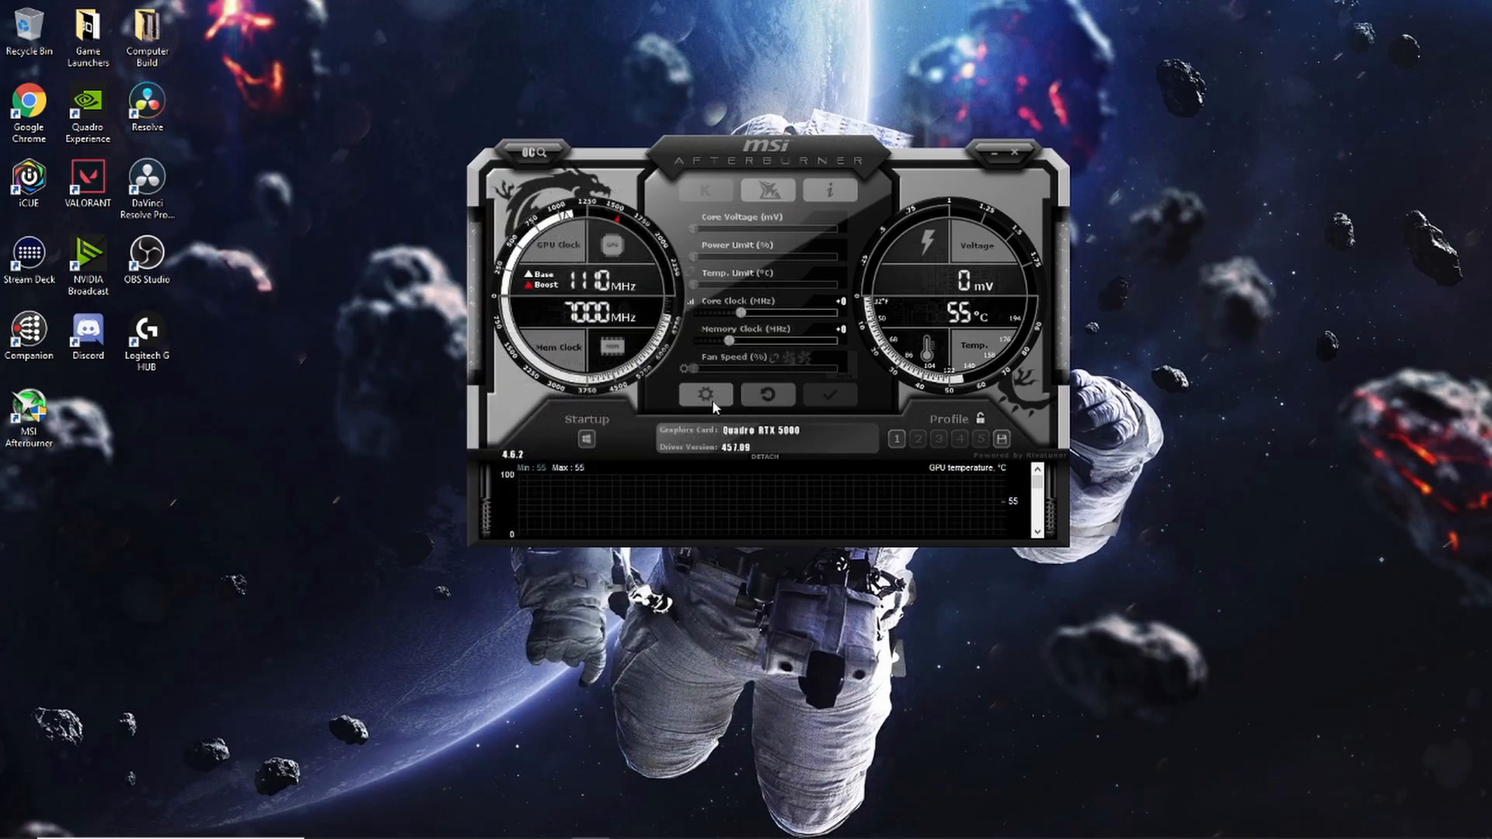
left_click(712, 397)
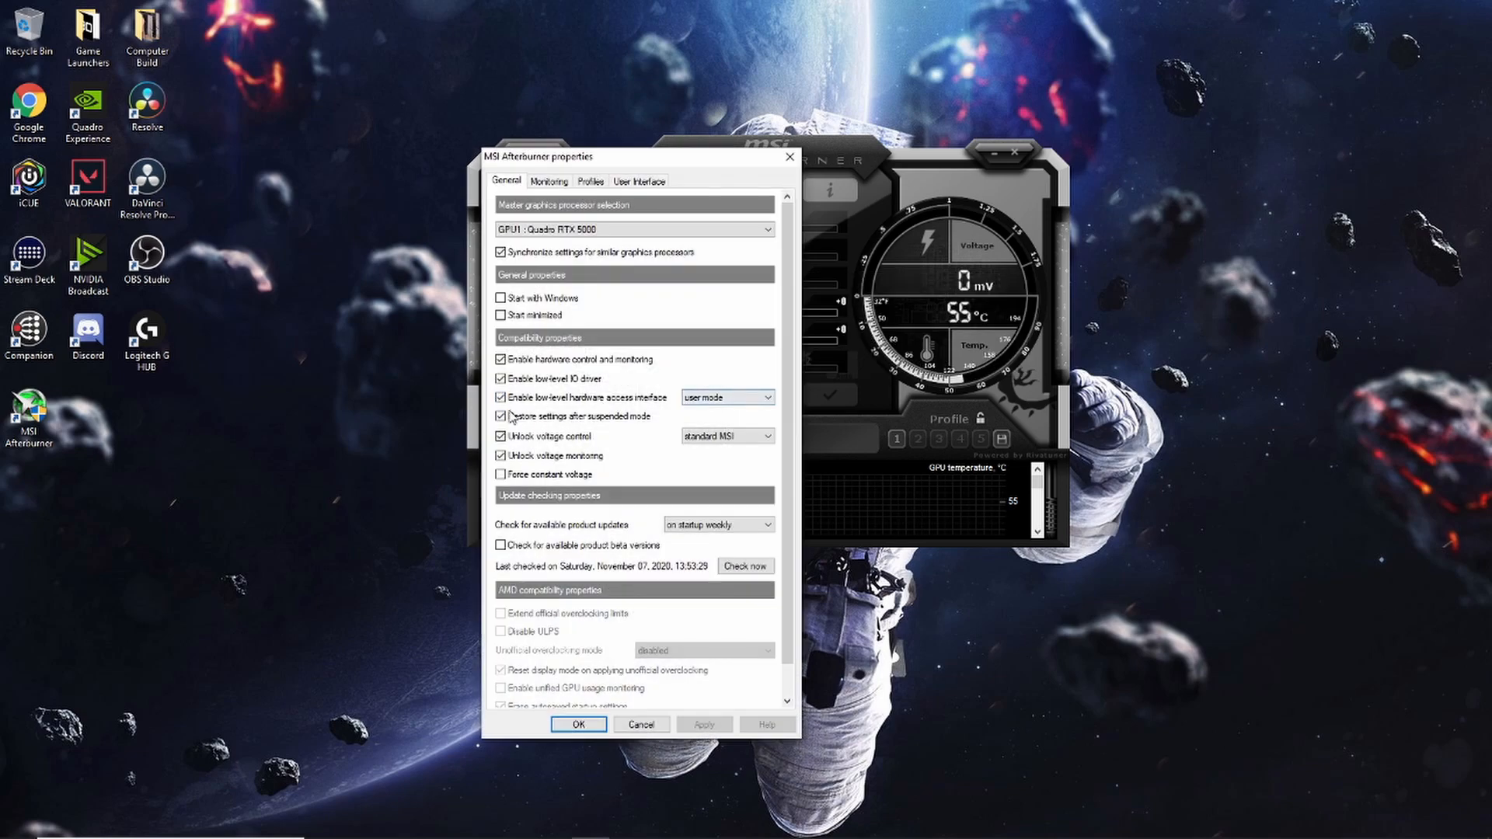
Make sure Unlock voltage control and Unlock voltage monitoring are both enabled, and apply the general properties
left_click(501, 436)
left_click(501, 456)
left_click(501, 437)
left_click(501, 456)
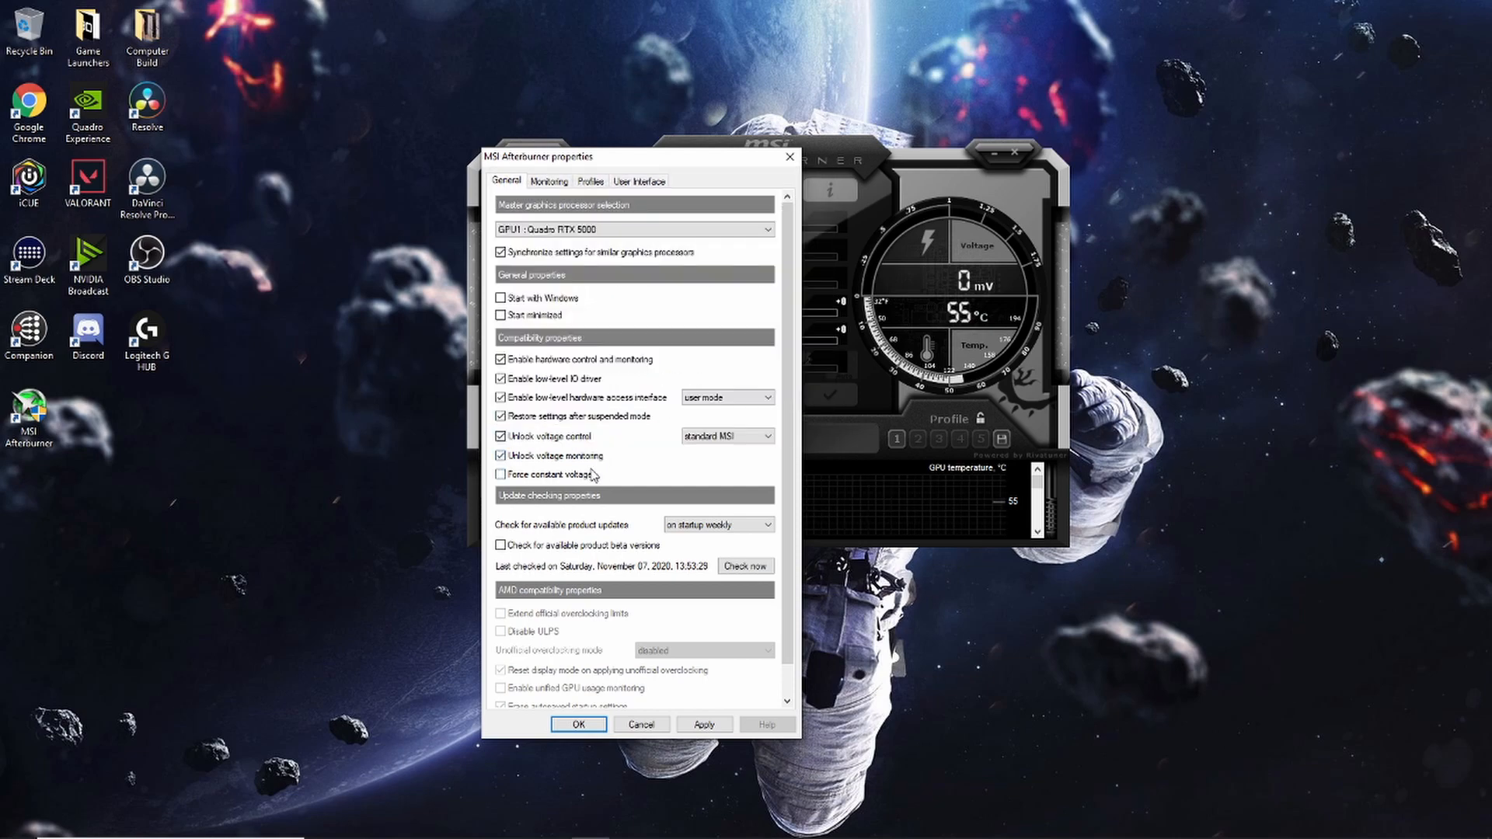
left_click(703, 724)
left_click(575, 725)
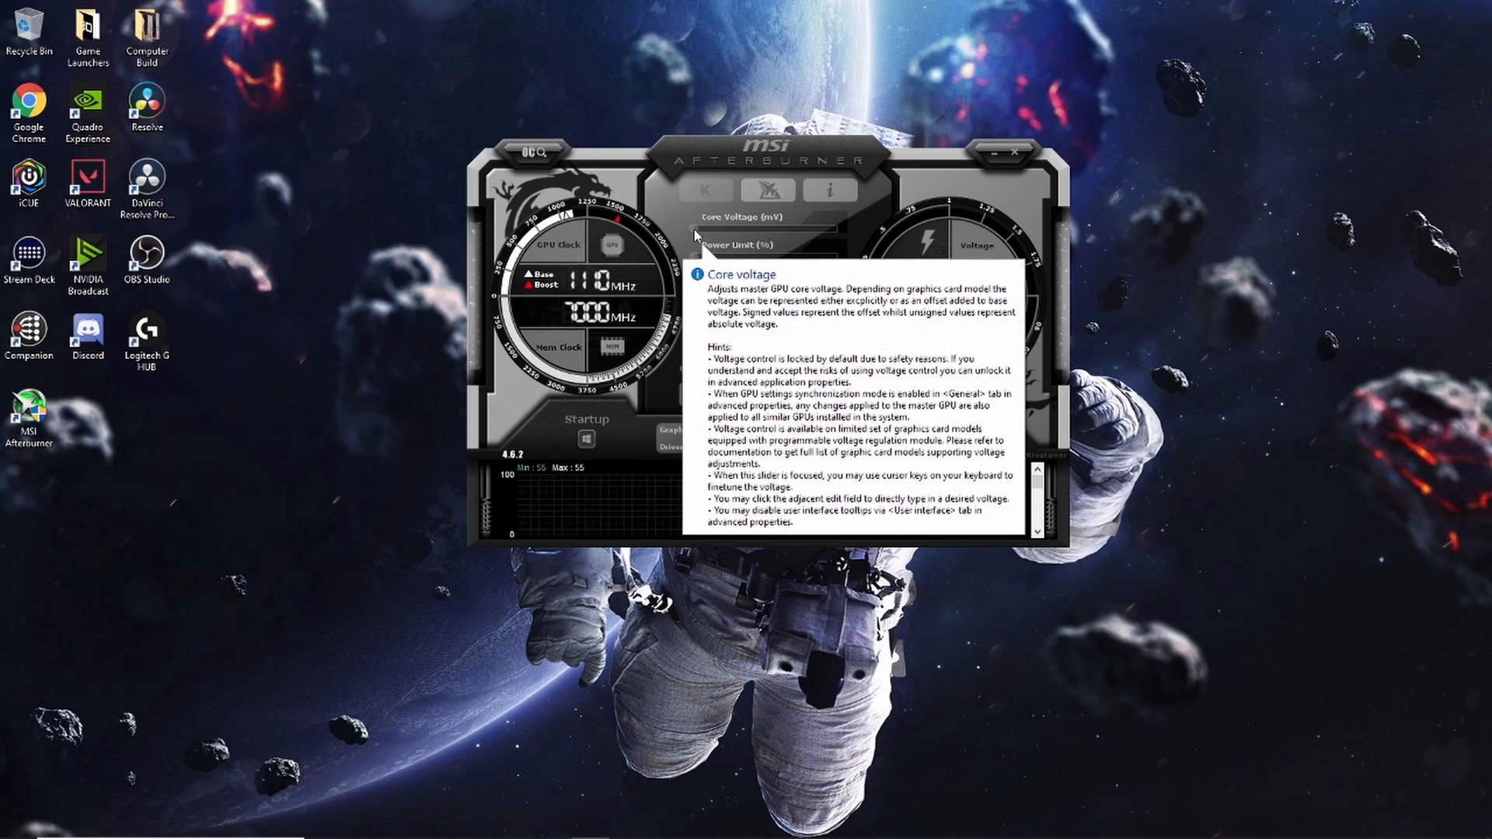
Open the Voltage/Frequency curve editor for the core clock and arrange it beside the main Afterburner window
left_click_drag(655, 171, 637, 195)
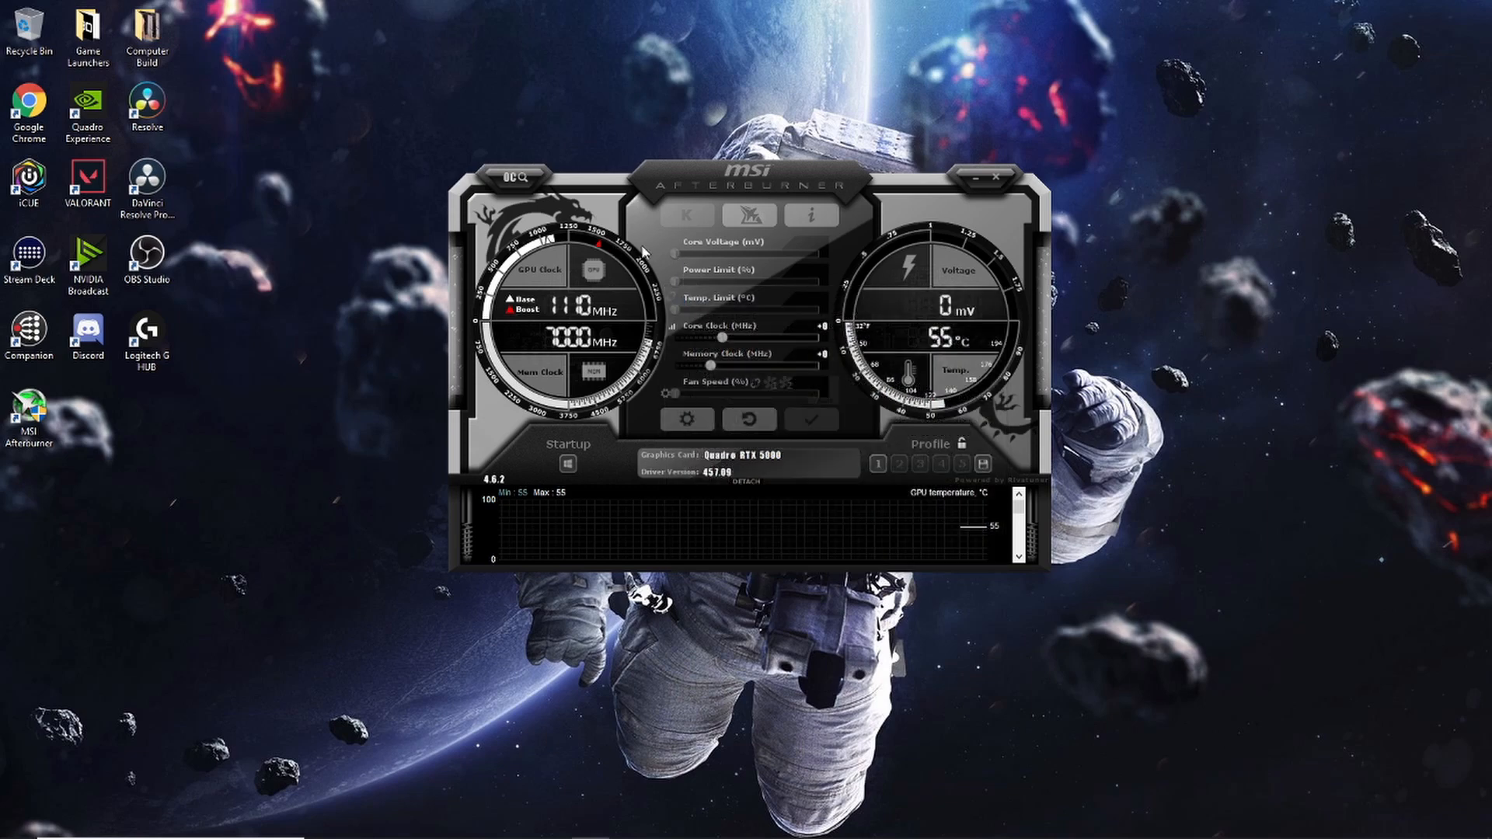
left_click_drag(680, 259, 631, 251)
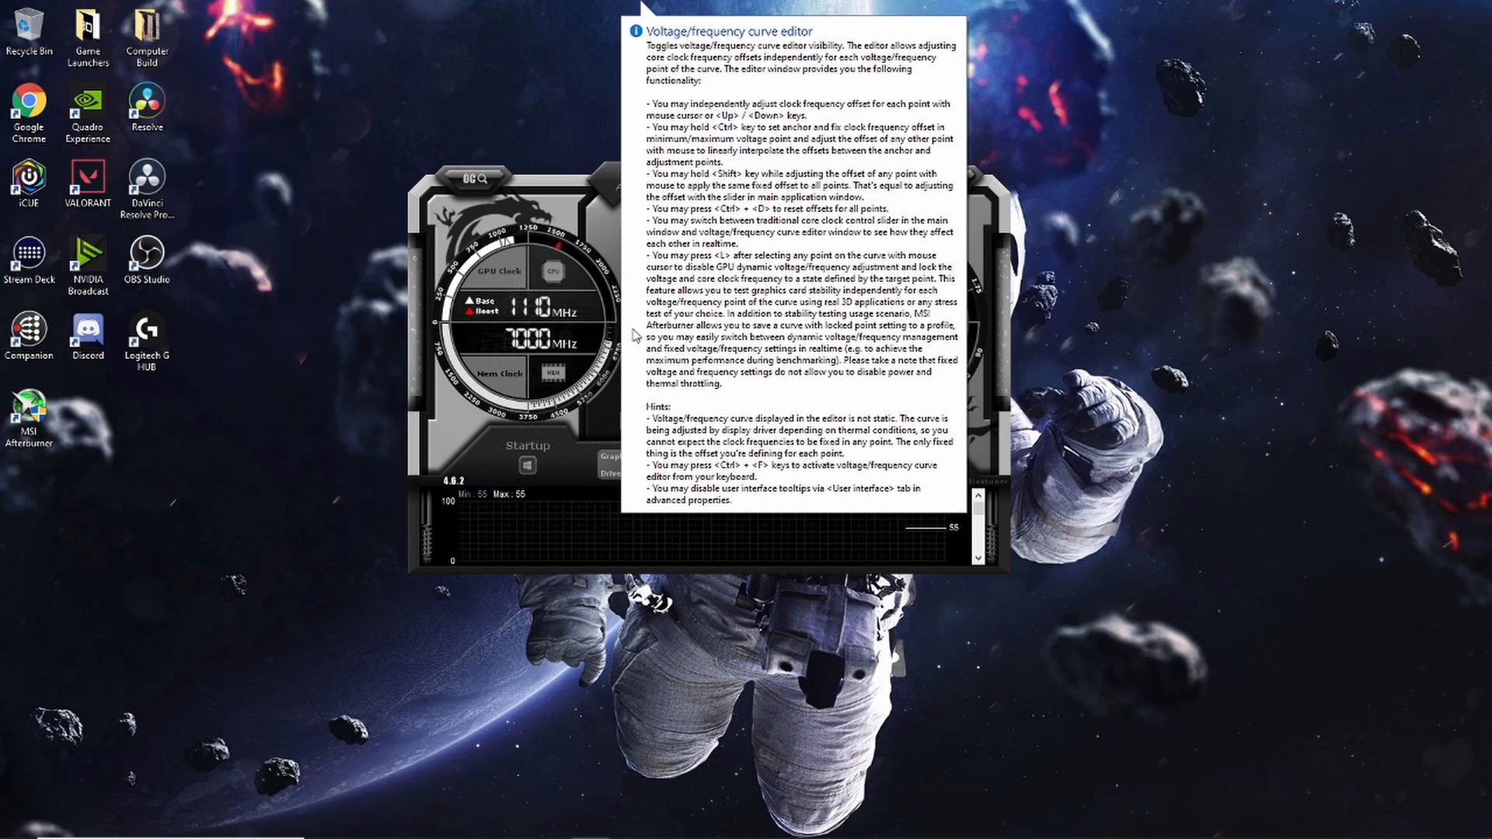
left_click(634, 332)
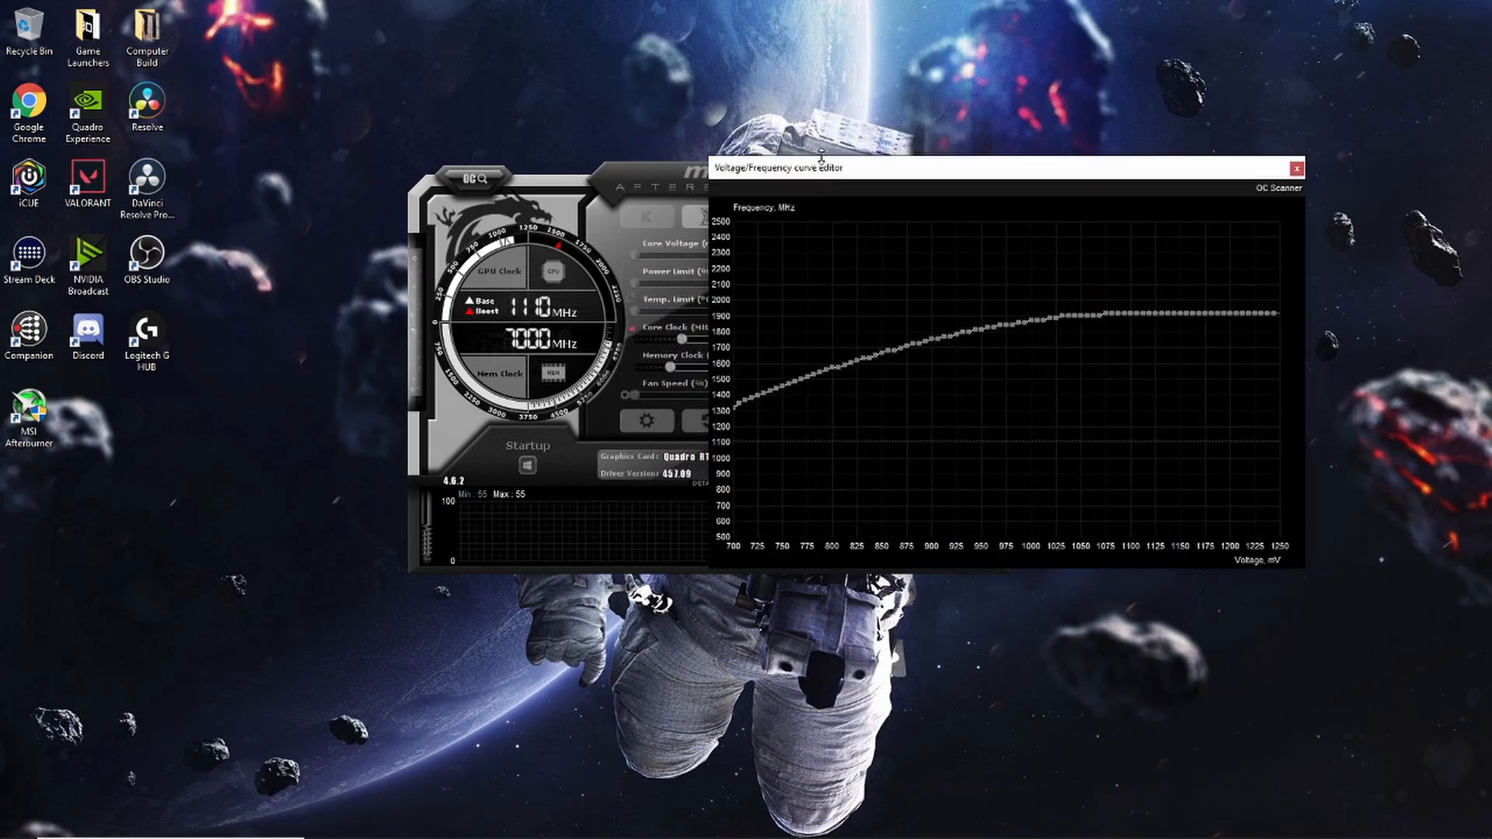
left_click_drag(818, 166, 974, 148)
left_click_drag(737, 177, 489, 144)
left_click_drag(1053, 150, 969, 159)
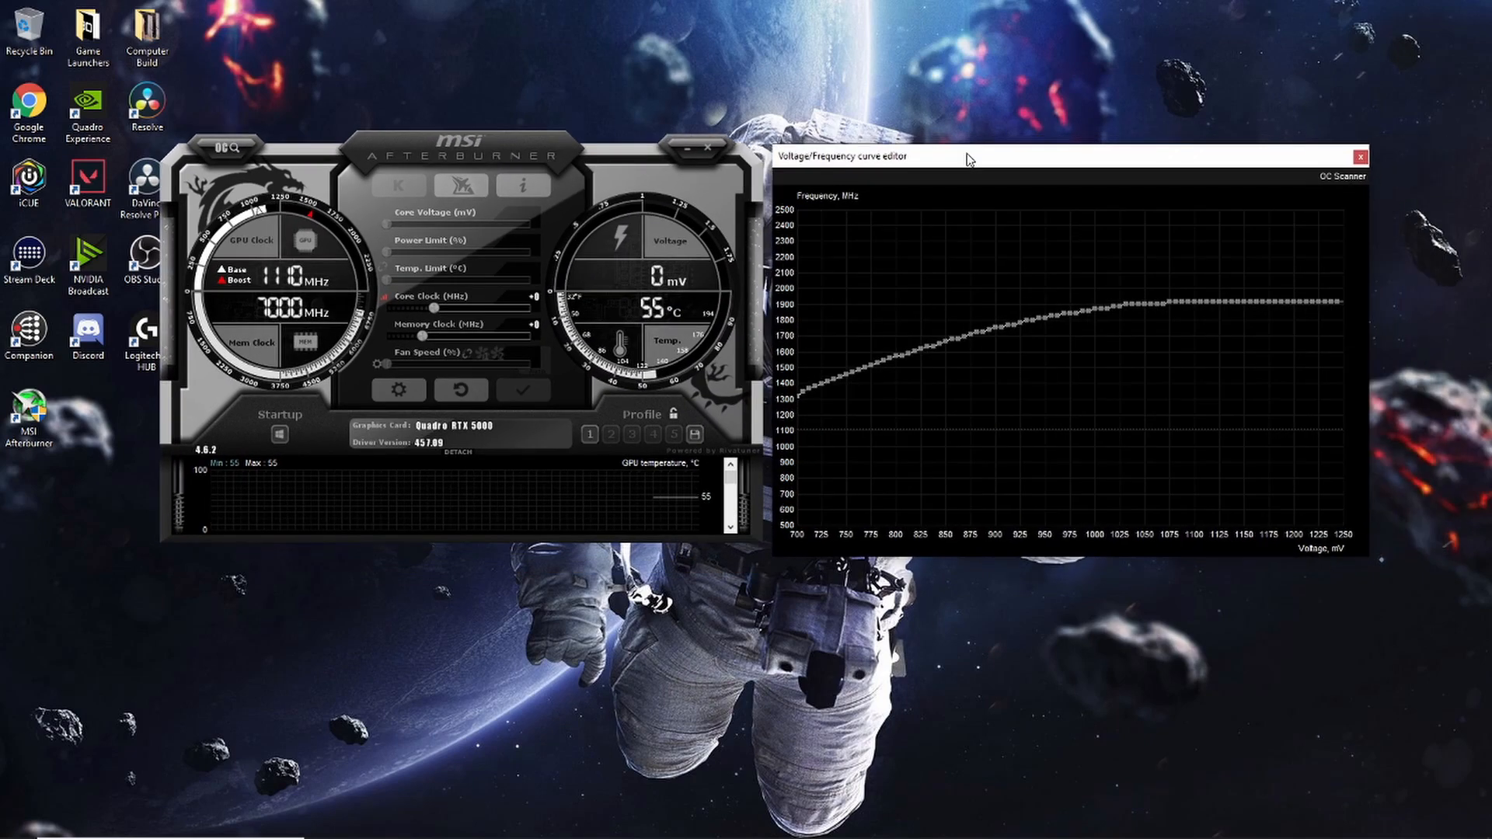
Try to run an automatic overclocking scan with the OC Scanner from the curve editor
left_click(1333, 181)
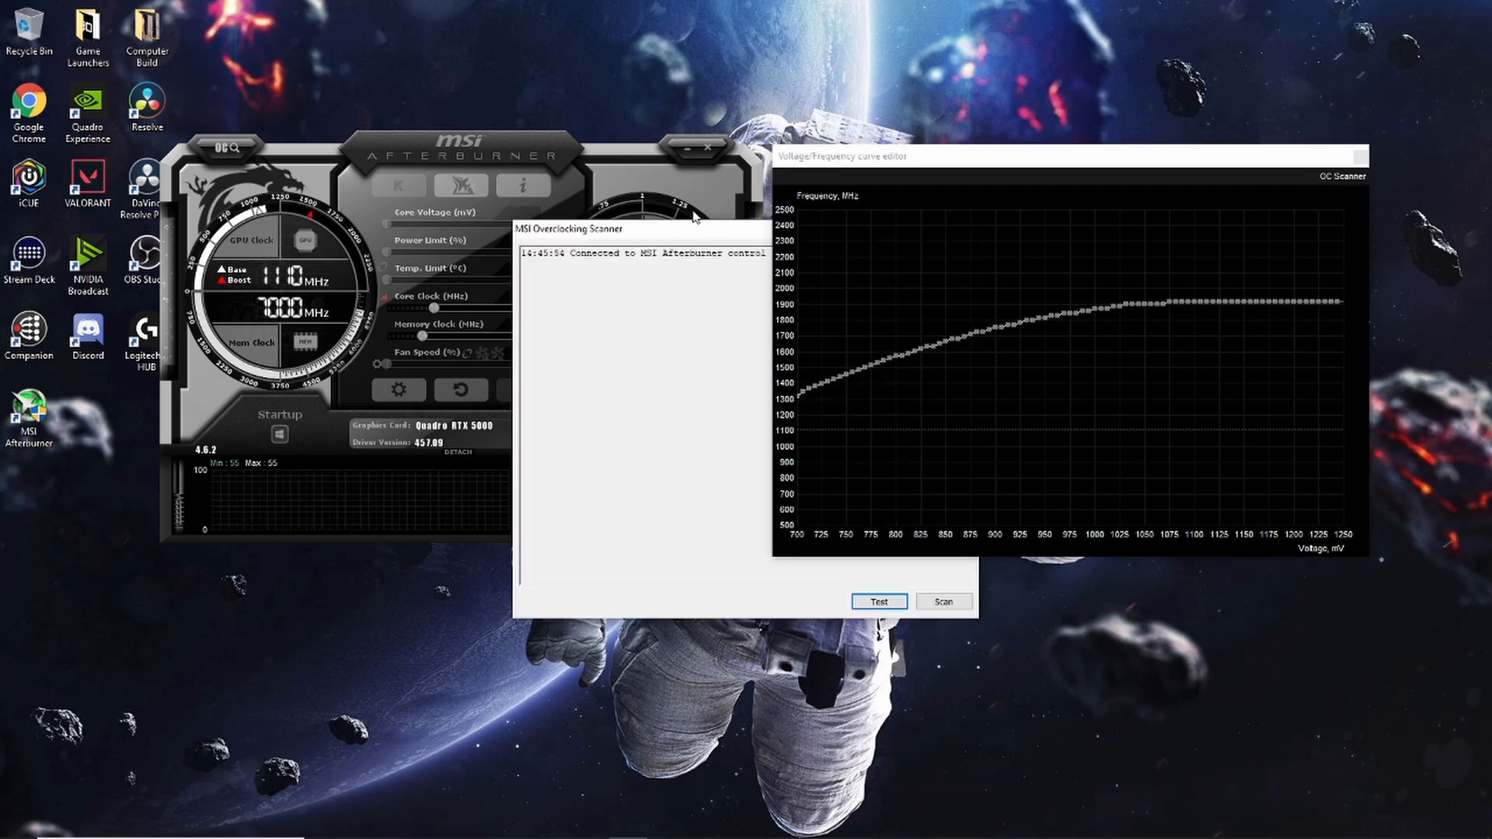
left_click_drag(708, 228, 431, 348)
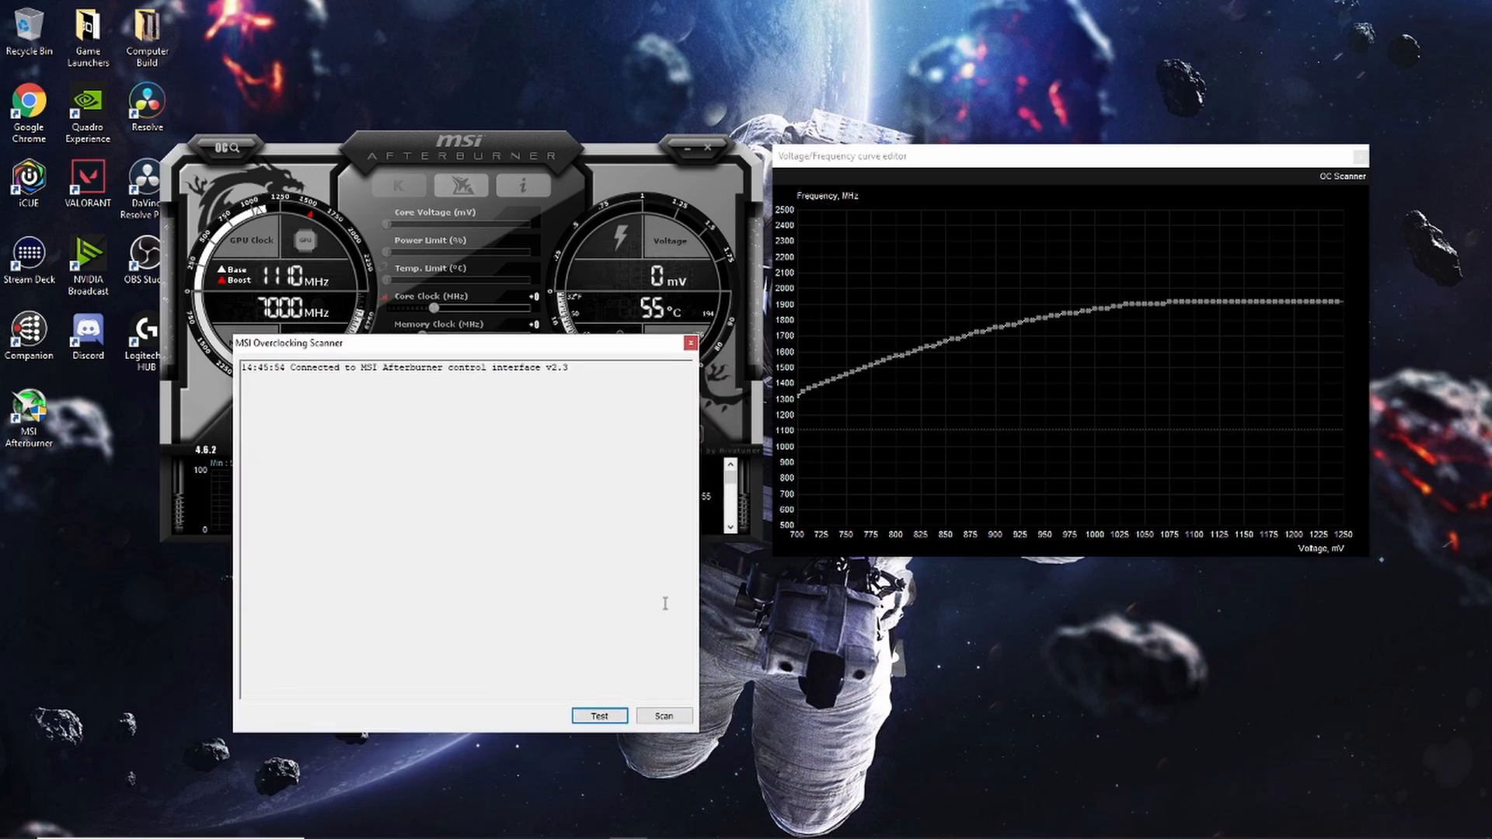
left_click(663, 717)
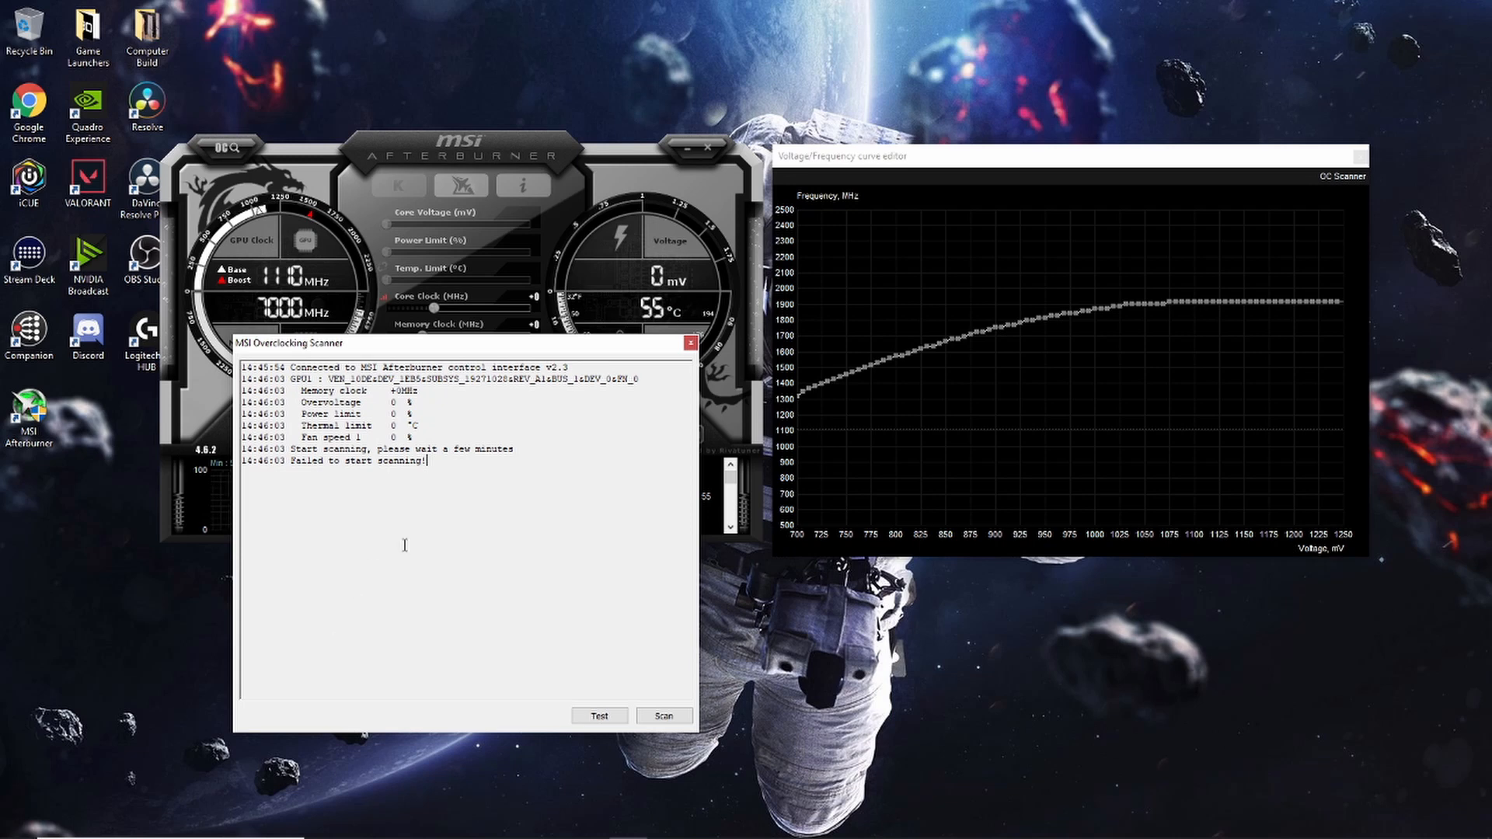
Try to run the scanner's test, and close both the Overclocking Scanner and the curve editor
left_click_drag(514, 140, 503, 22)
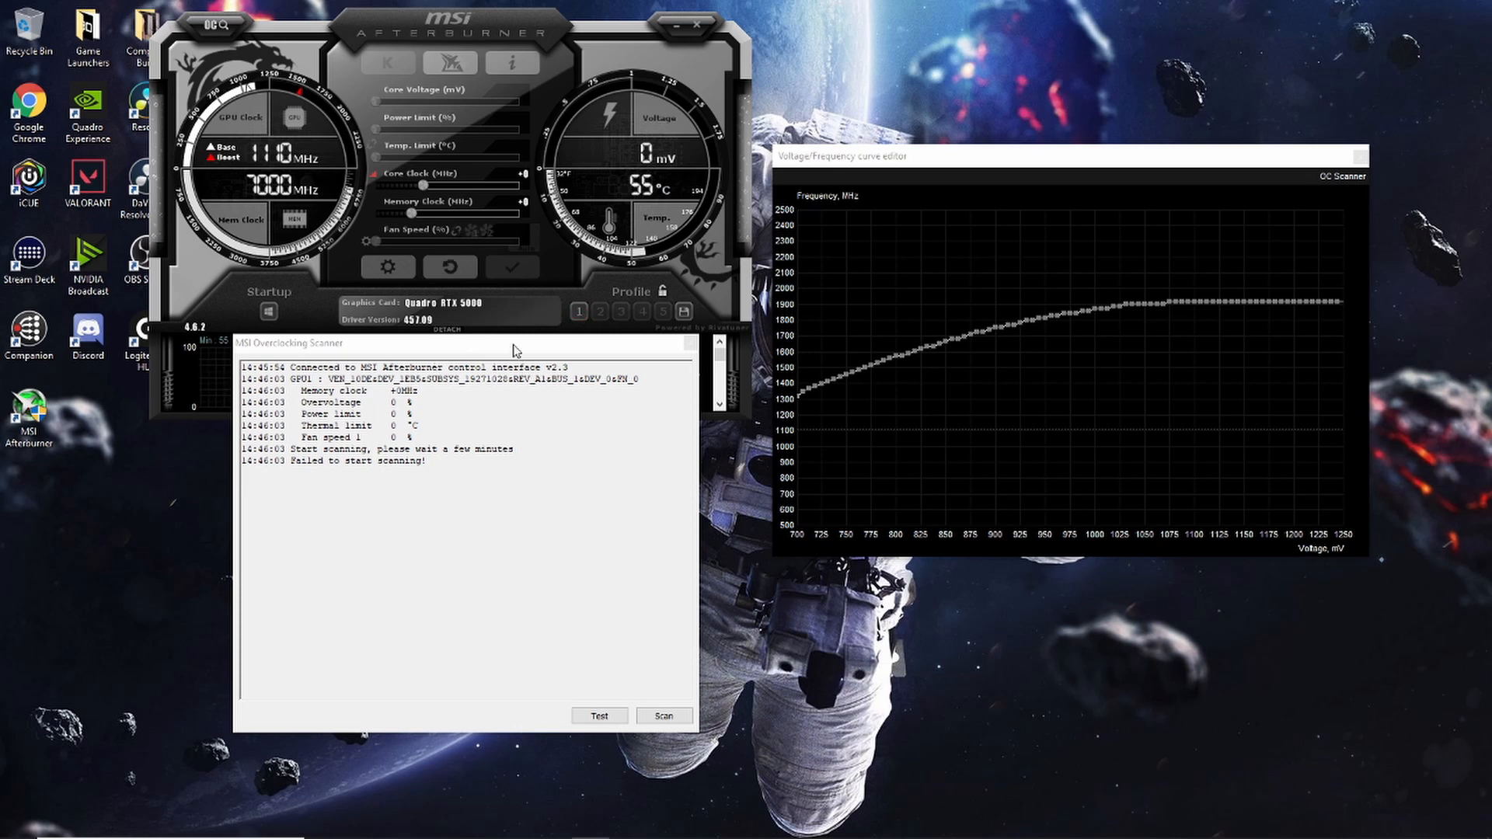
left_click(600, 722)
left_click(690, 343)
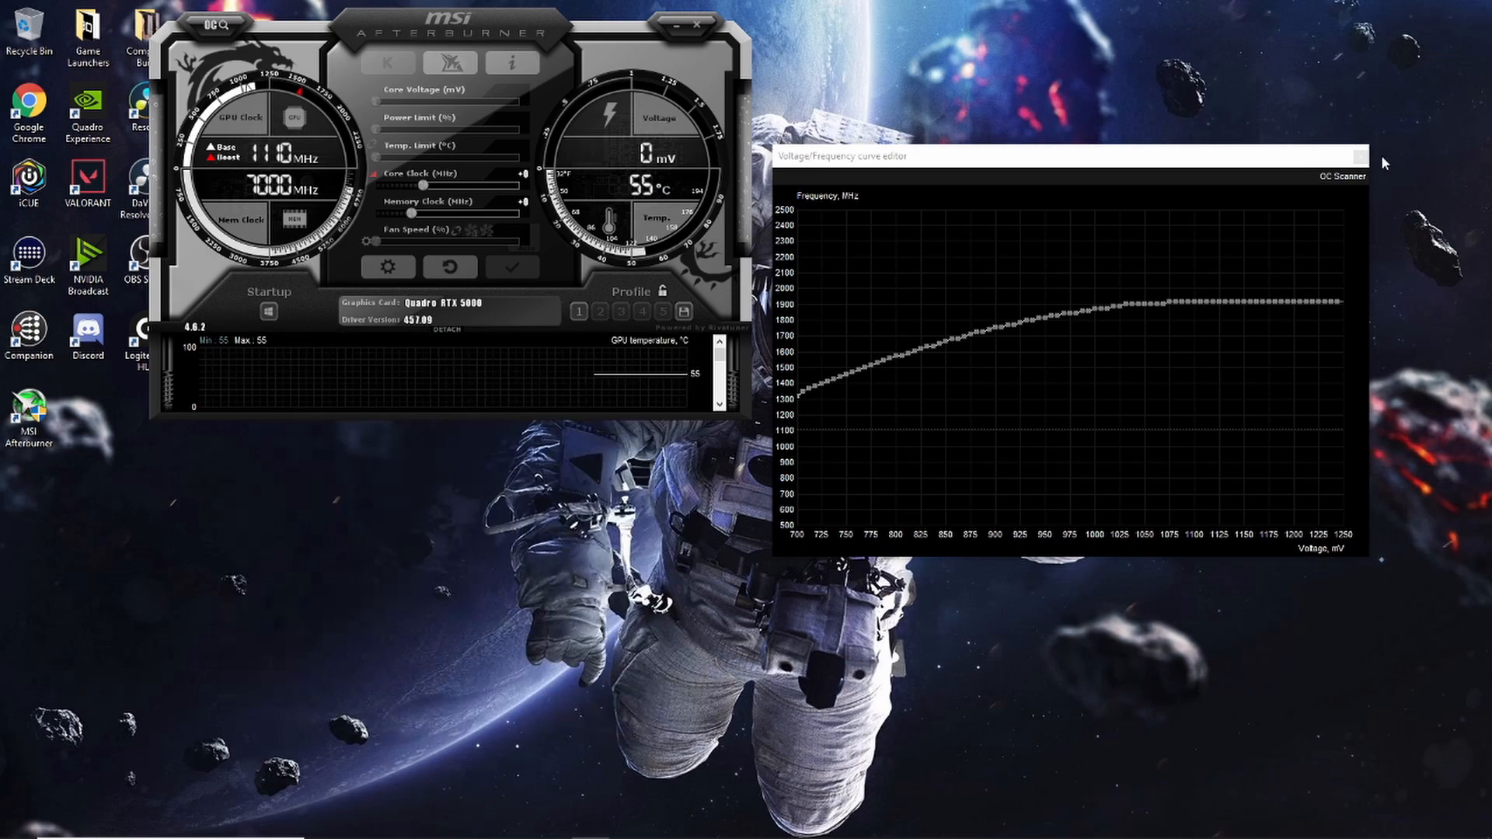
left_click(1361, 156)
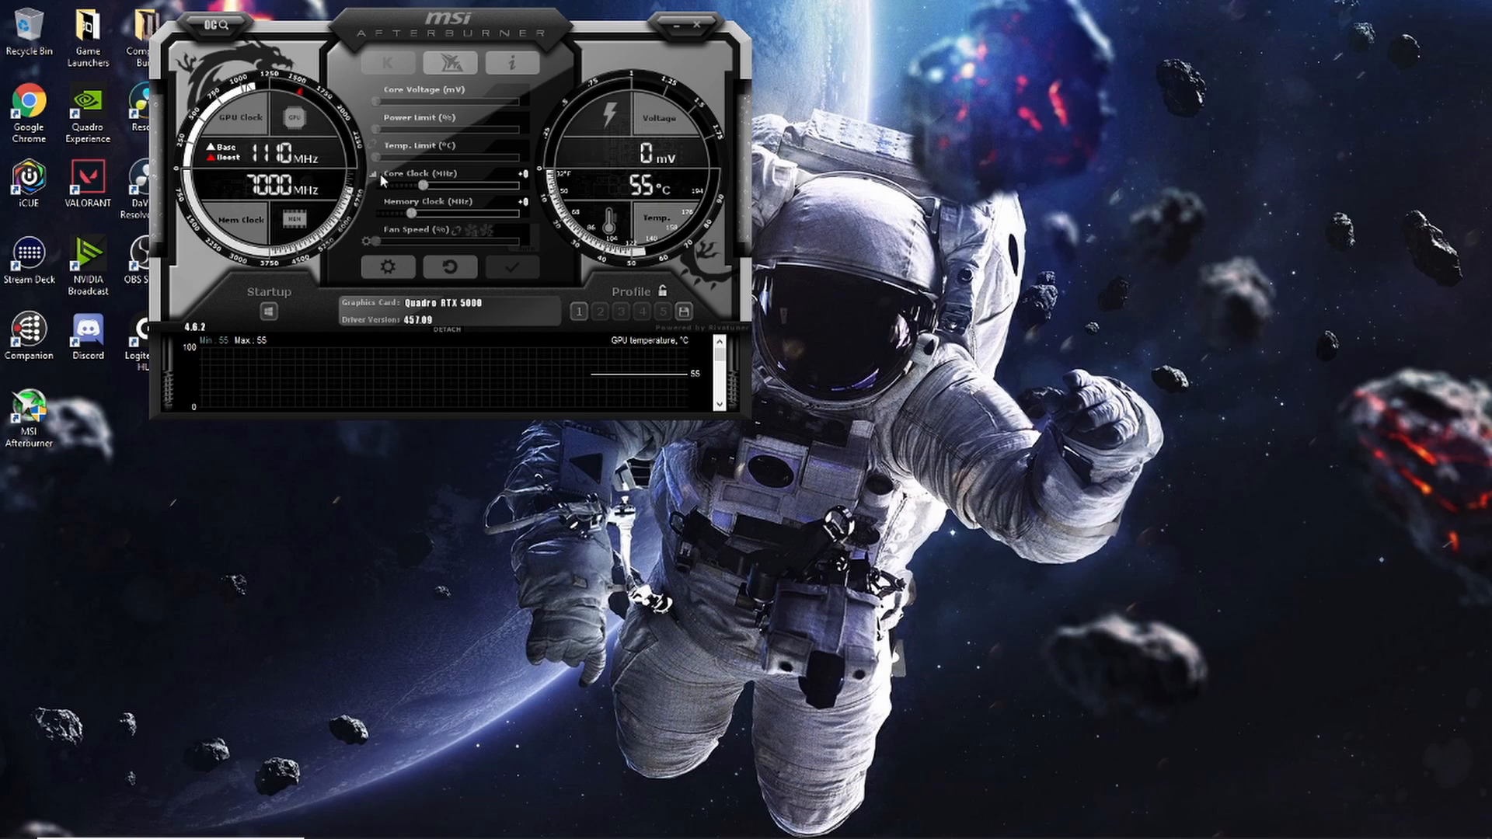
Find and launch Heaven Benchmark 4.0 from the Windows search
left_click_drag(501, 31, 874, 103)
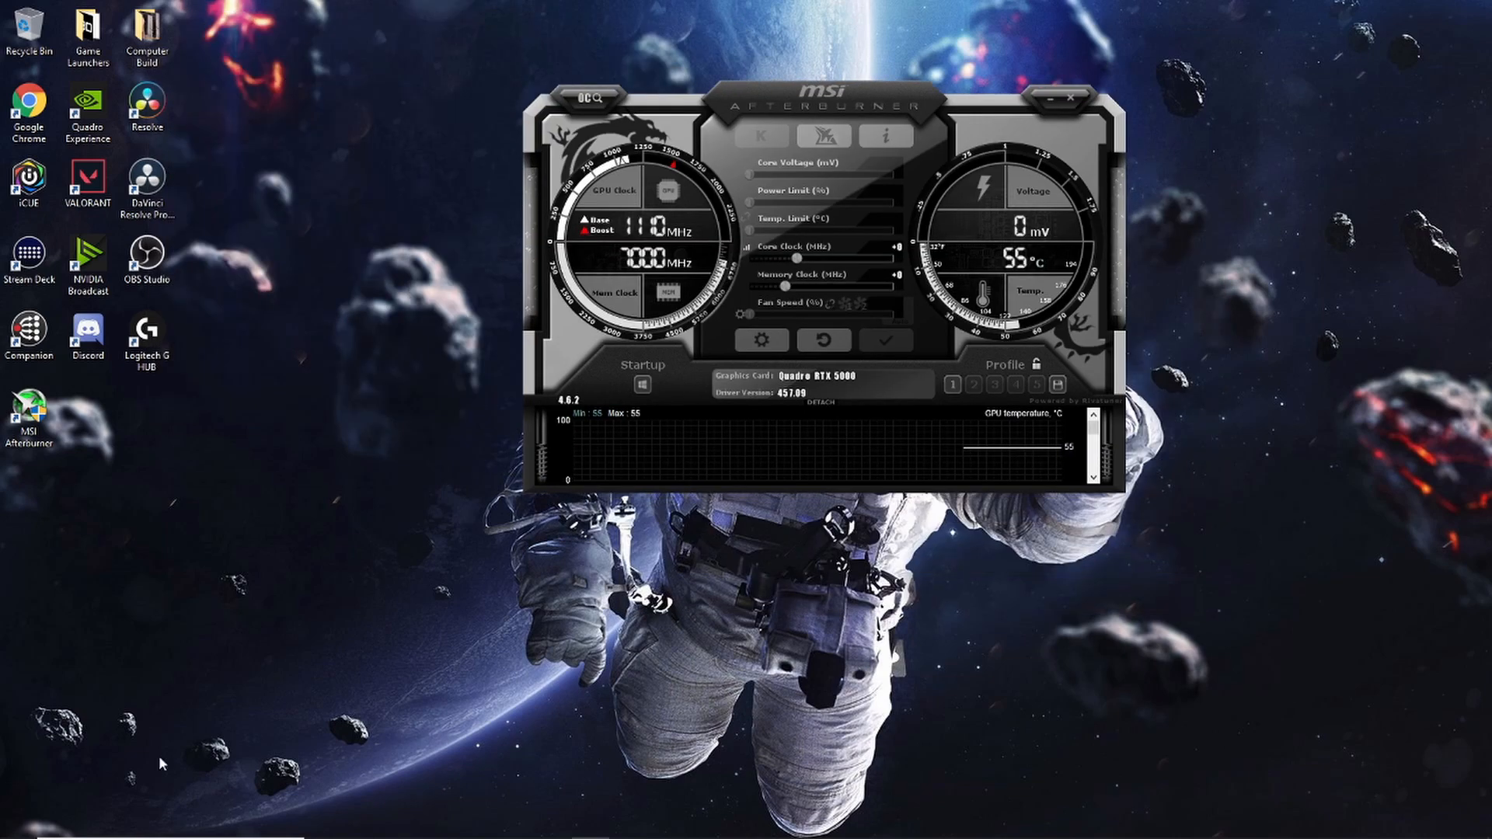
left_click(100, 826)
type("hea")
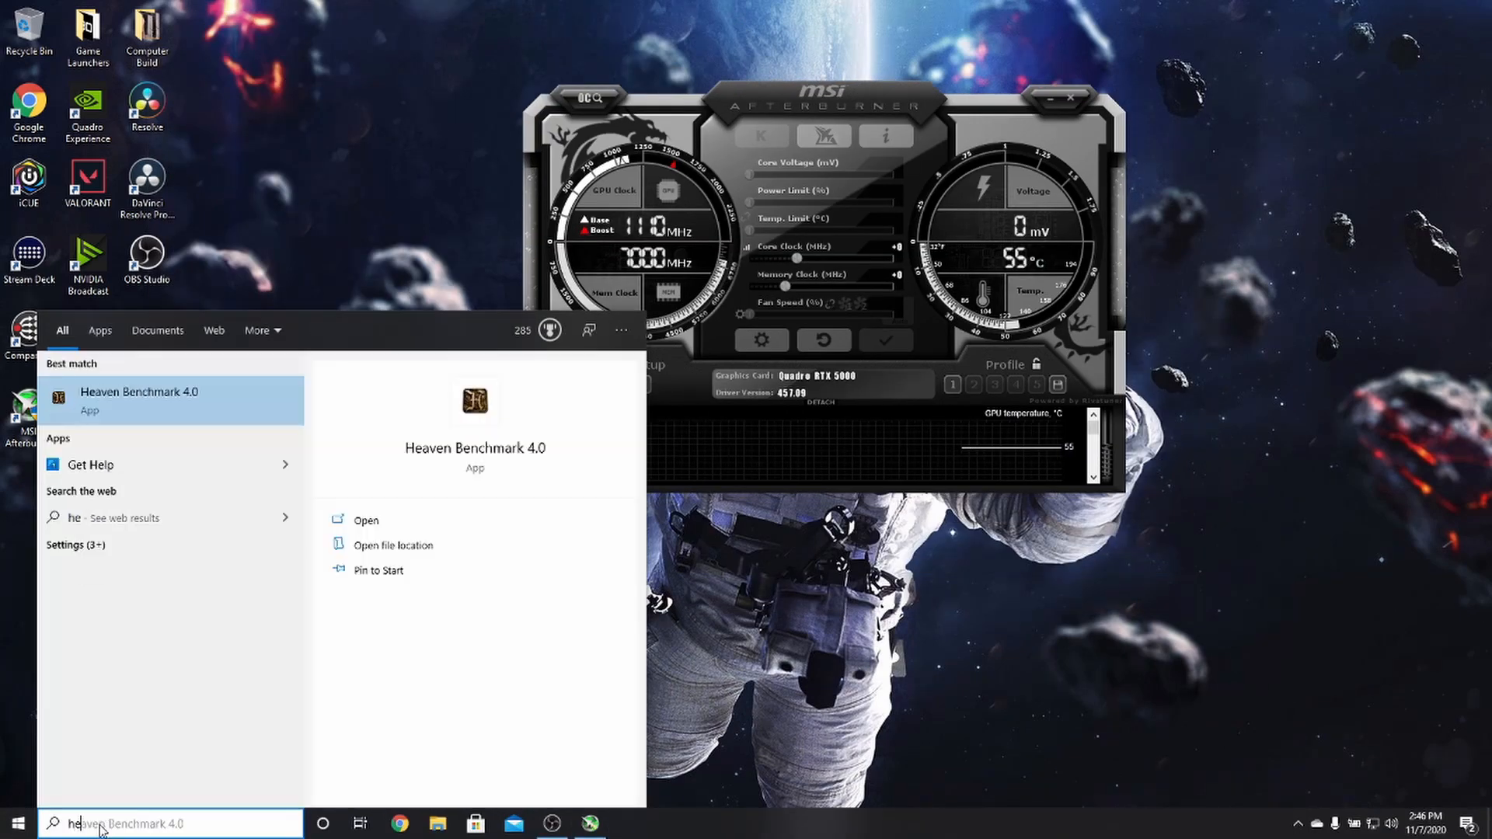
key("Return")
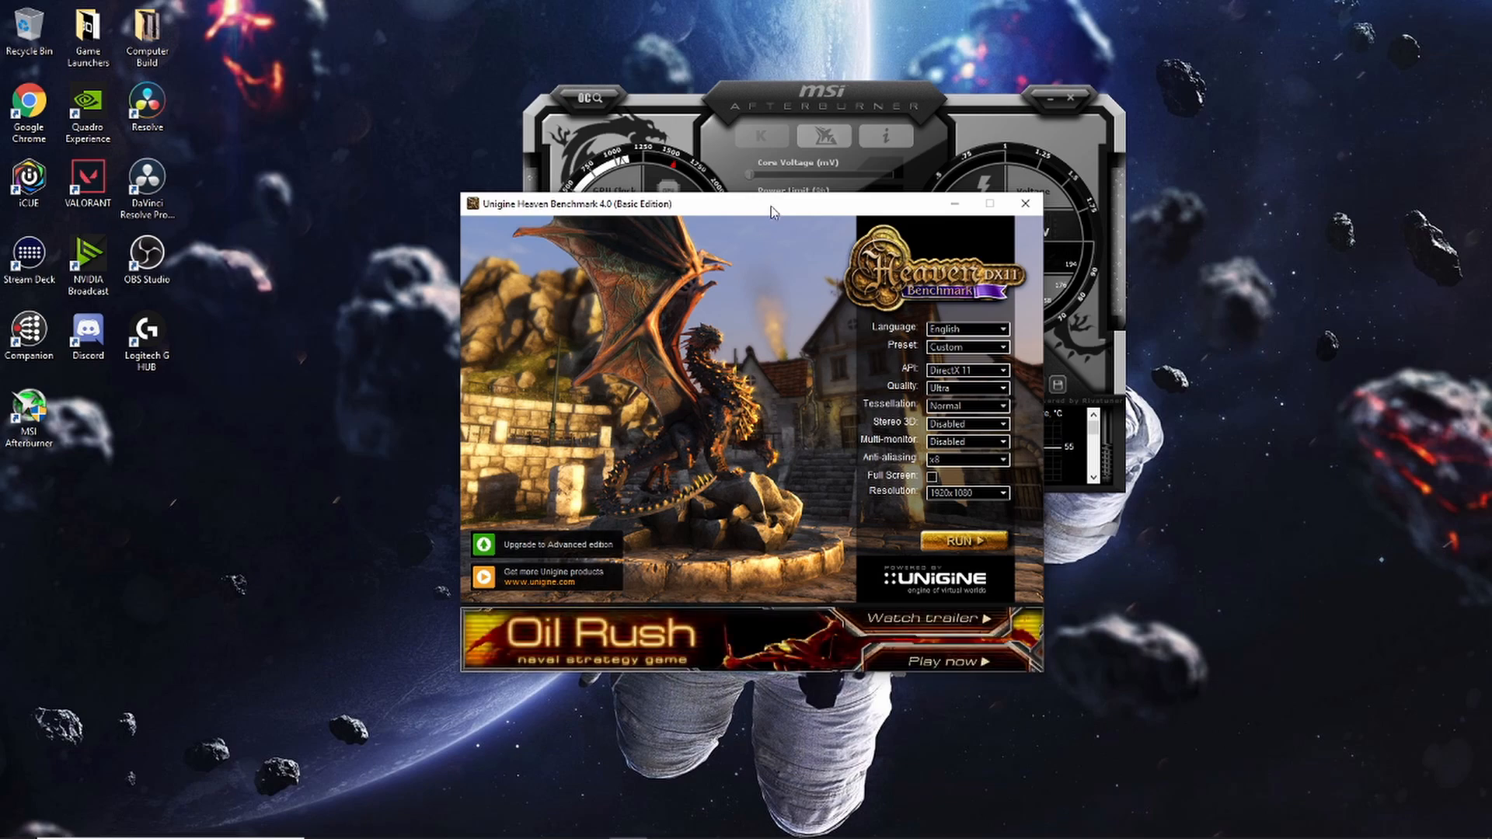
Place the Afterburner and Heaven Benchmark windows side by side and run the benchmark with its current settings
left_click_drag(825, 97, 509, 34)
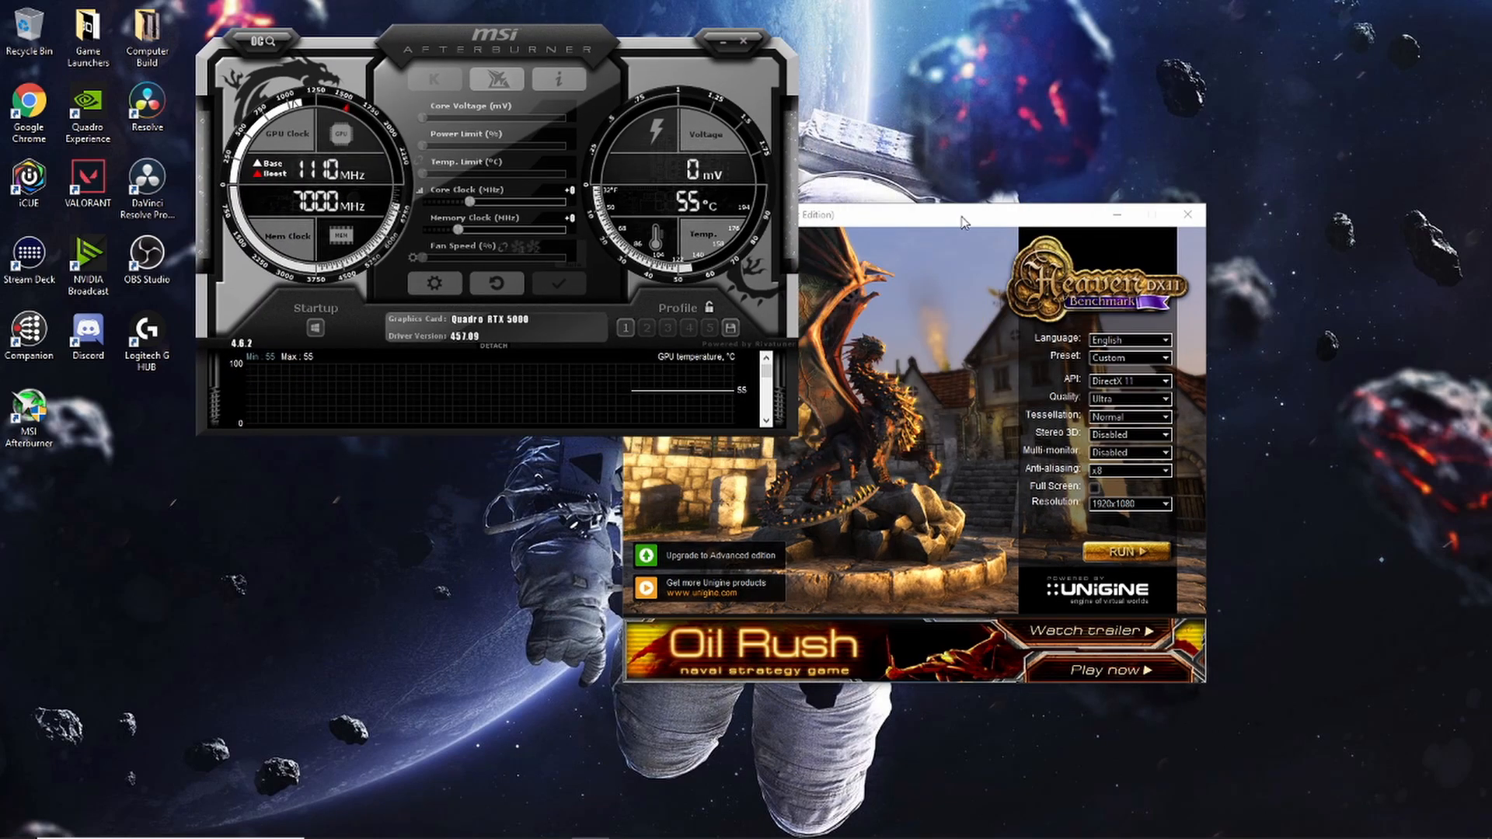
left_click_drag(964, 216, 1150, 119)
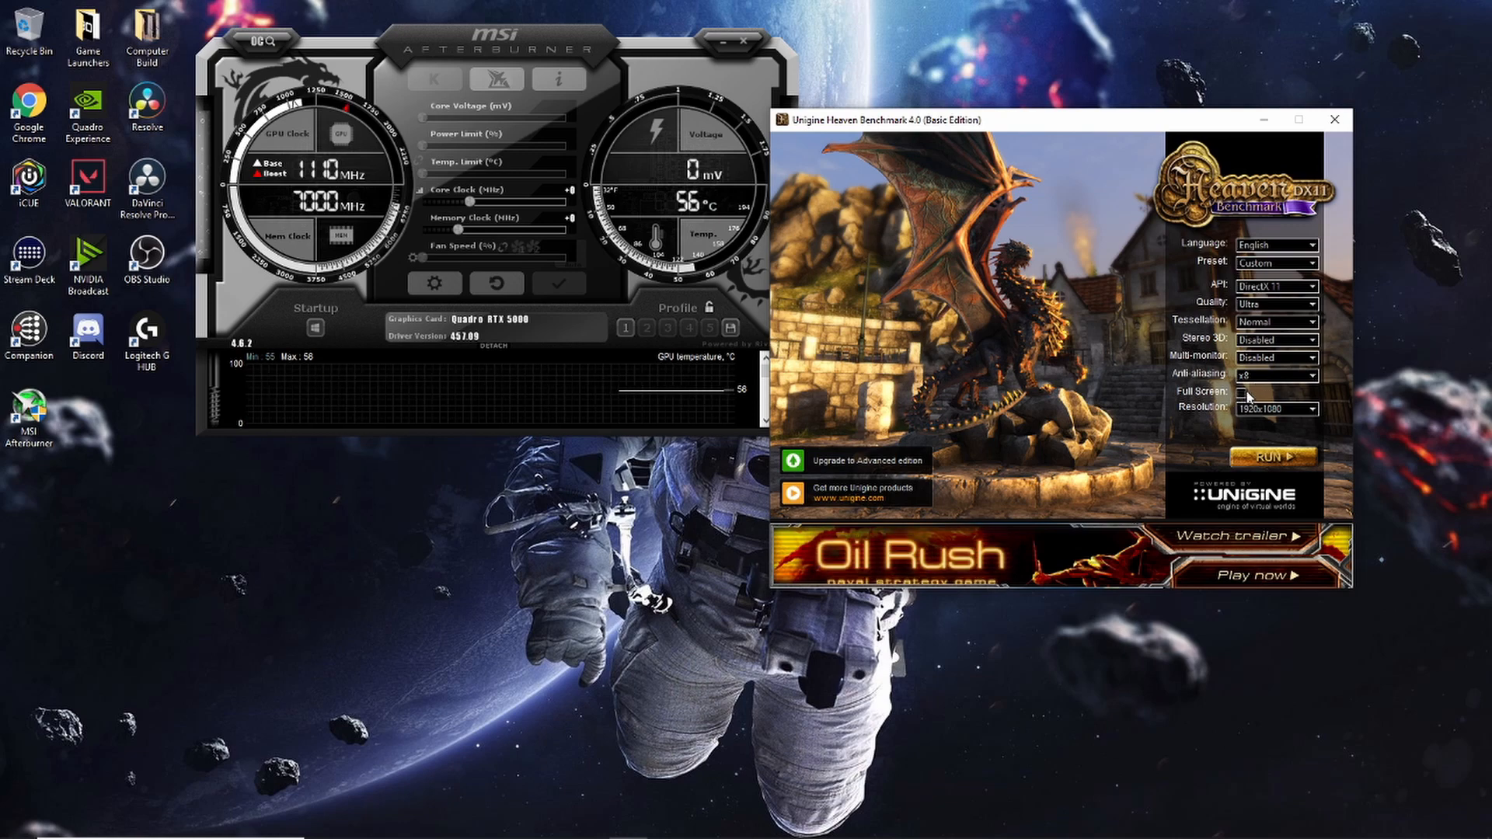
left_click_drag(1025, 120, 1054, 63)
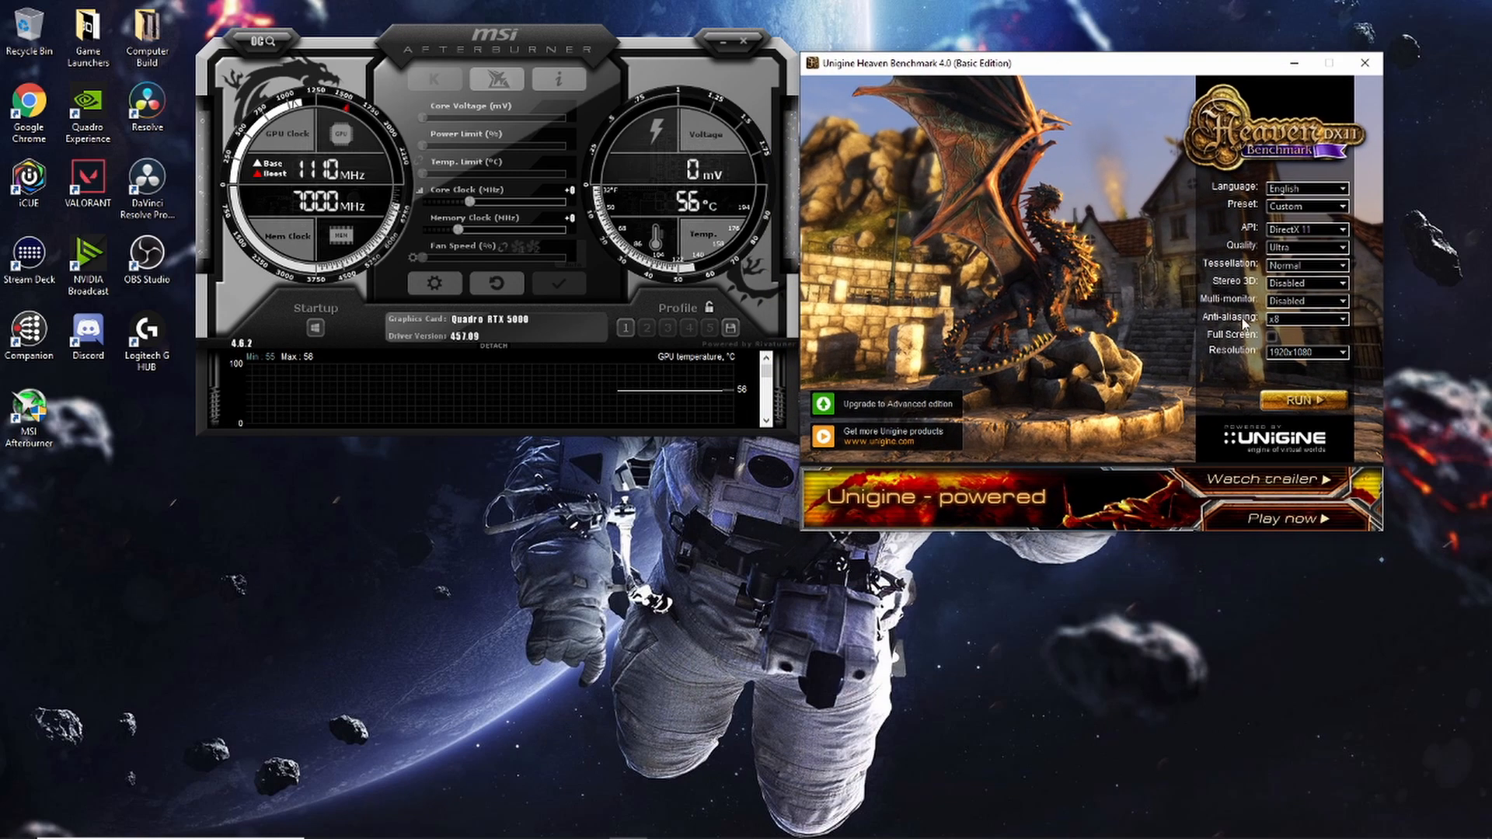
left_click(1296, 401)
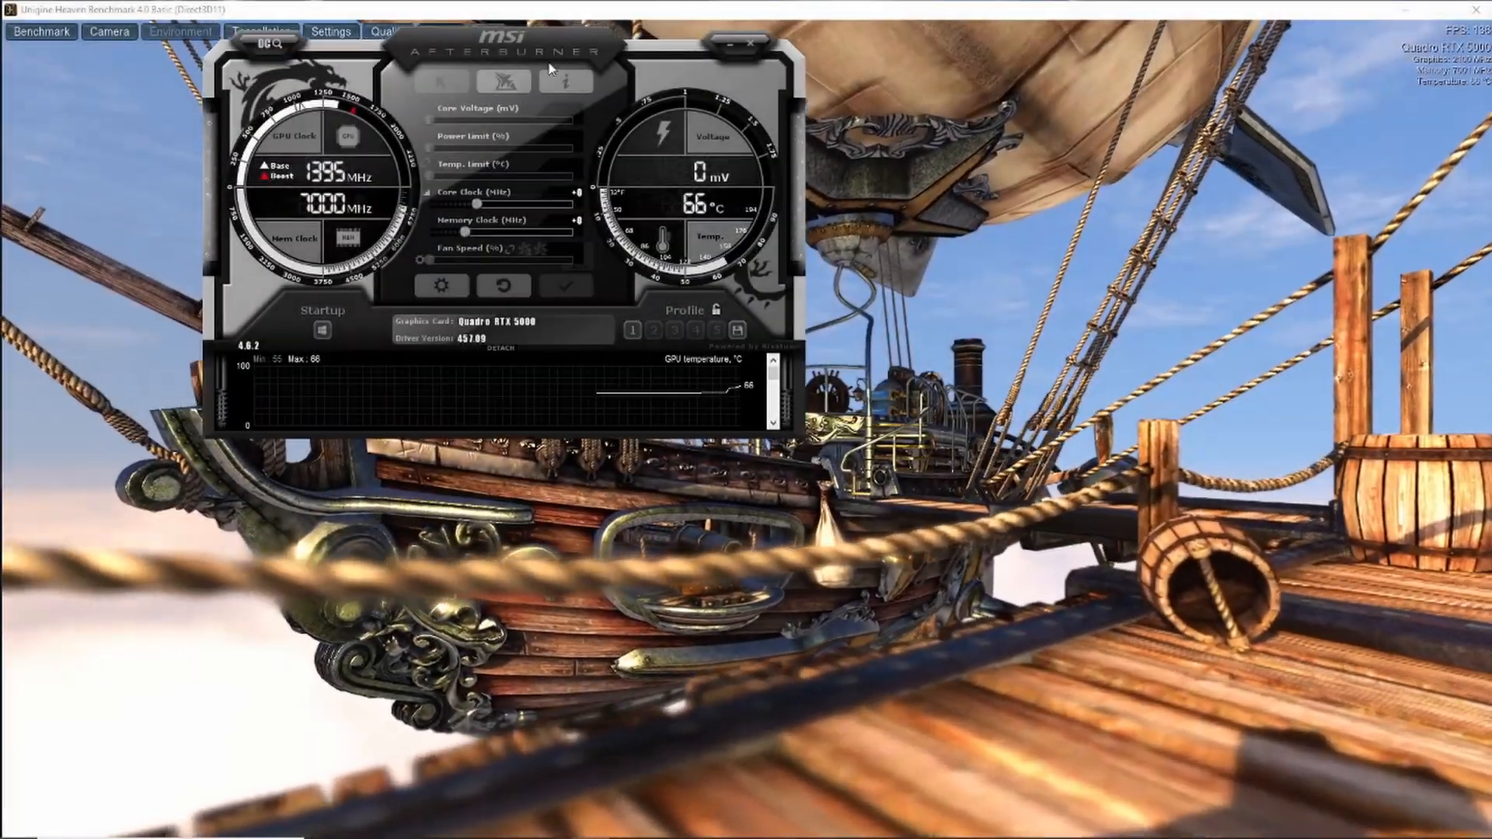
Try to set the Memory Clock offset to 200 MHz in Afterburner and apply it while the benchmark runs
left_click_drag(505, 37, 1147, 76)
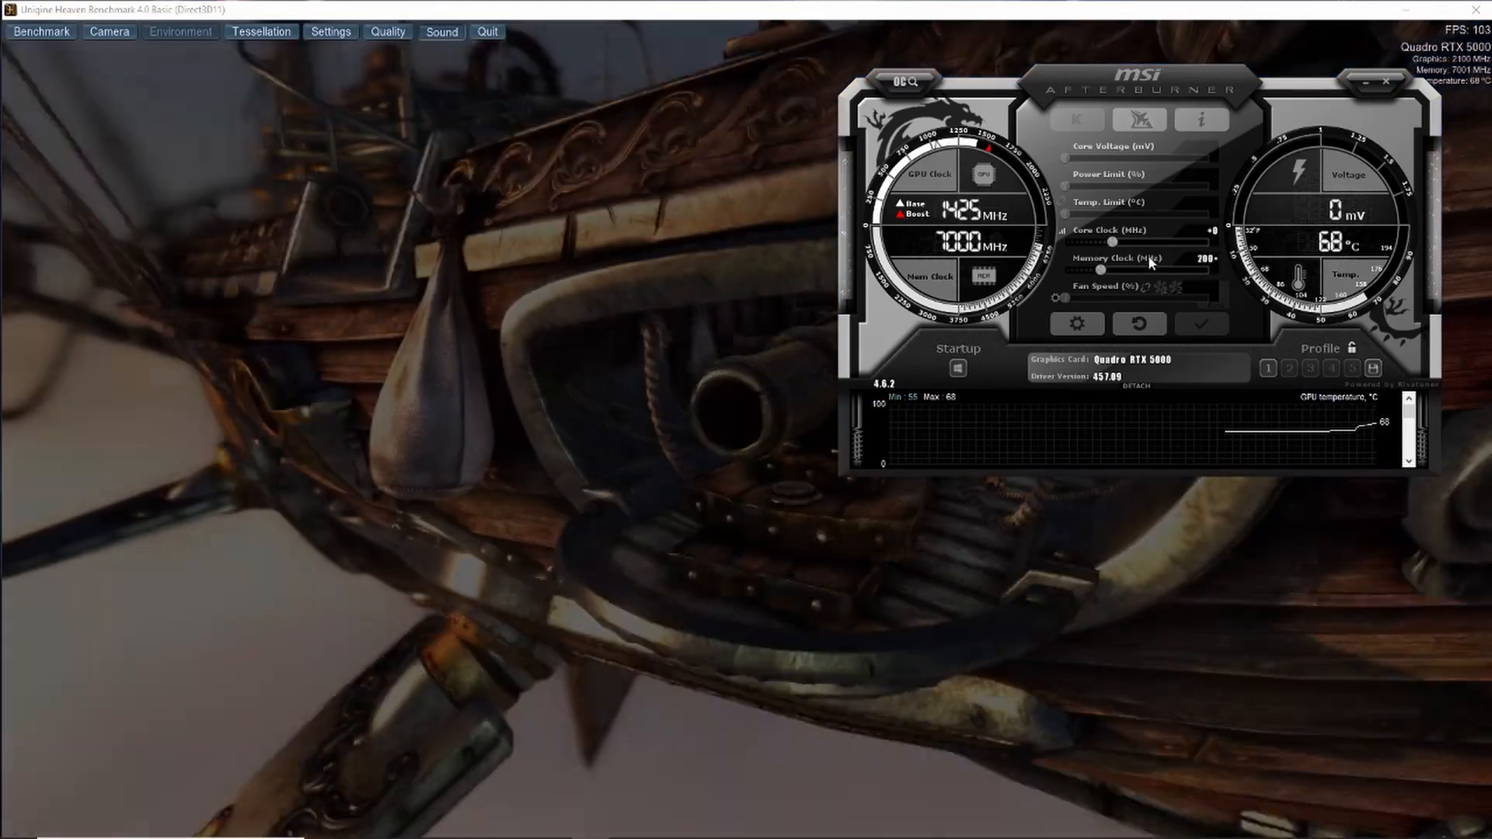
key("Return")
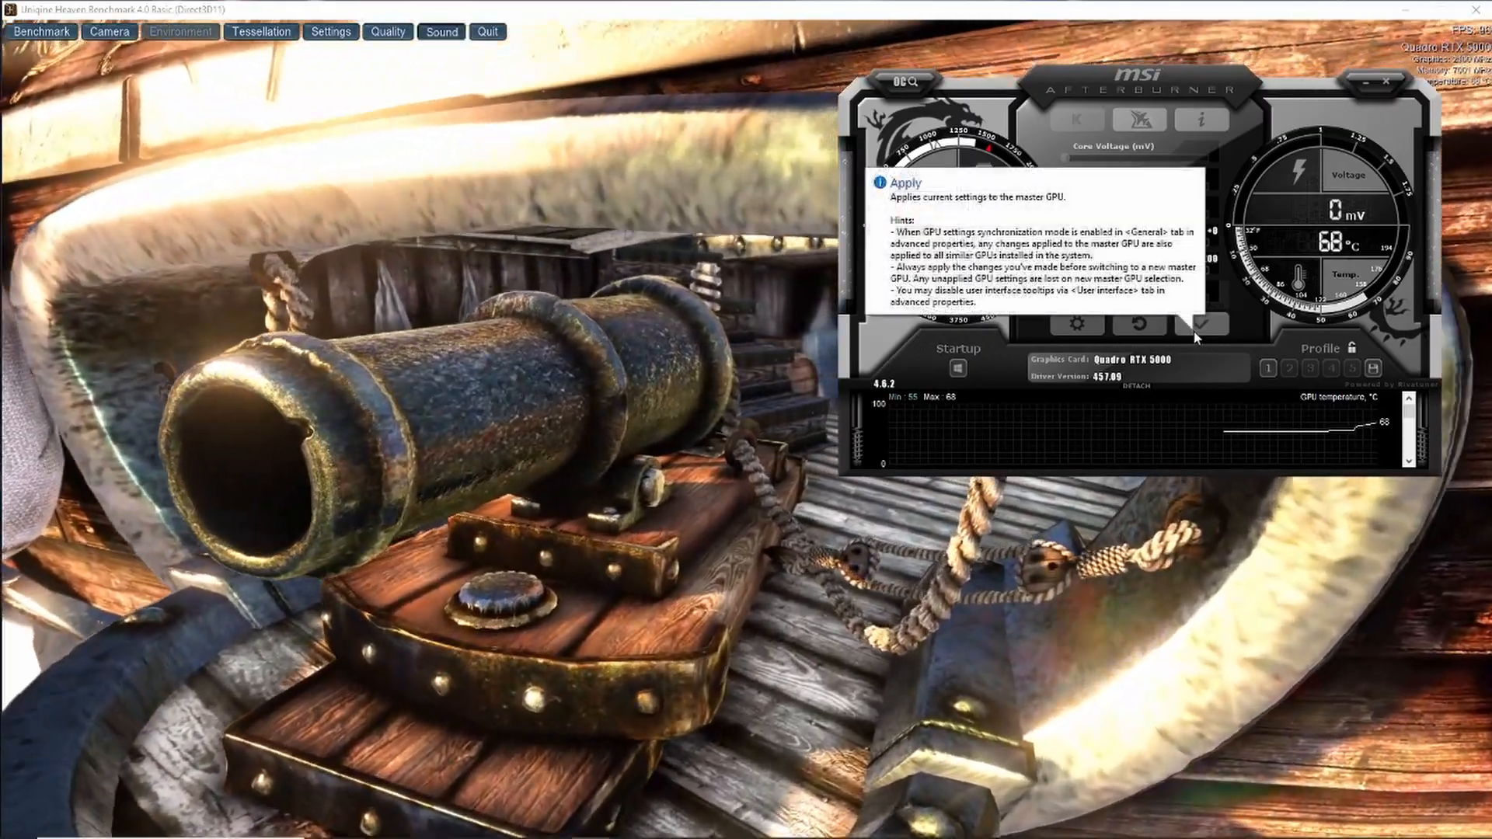
left_click(1194, 334)
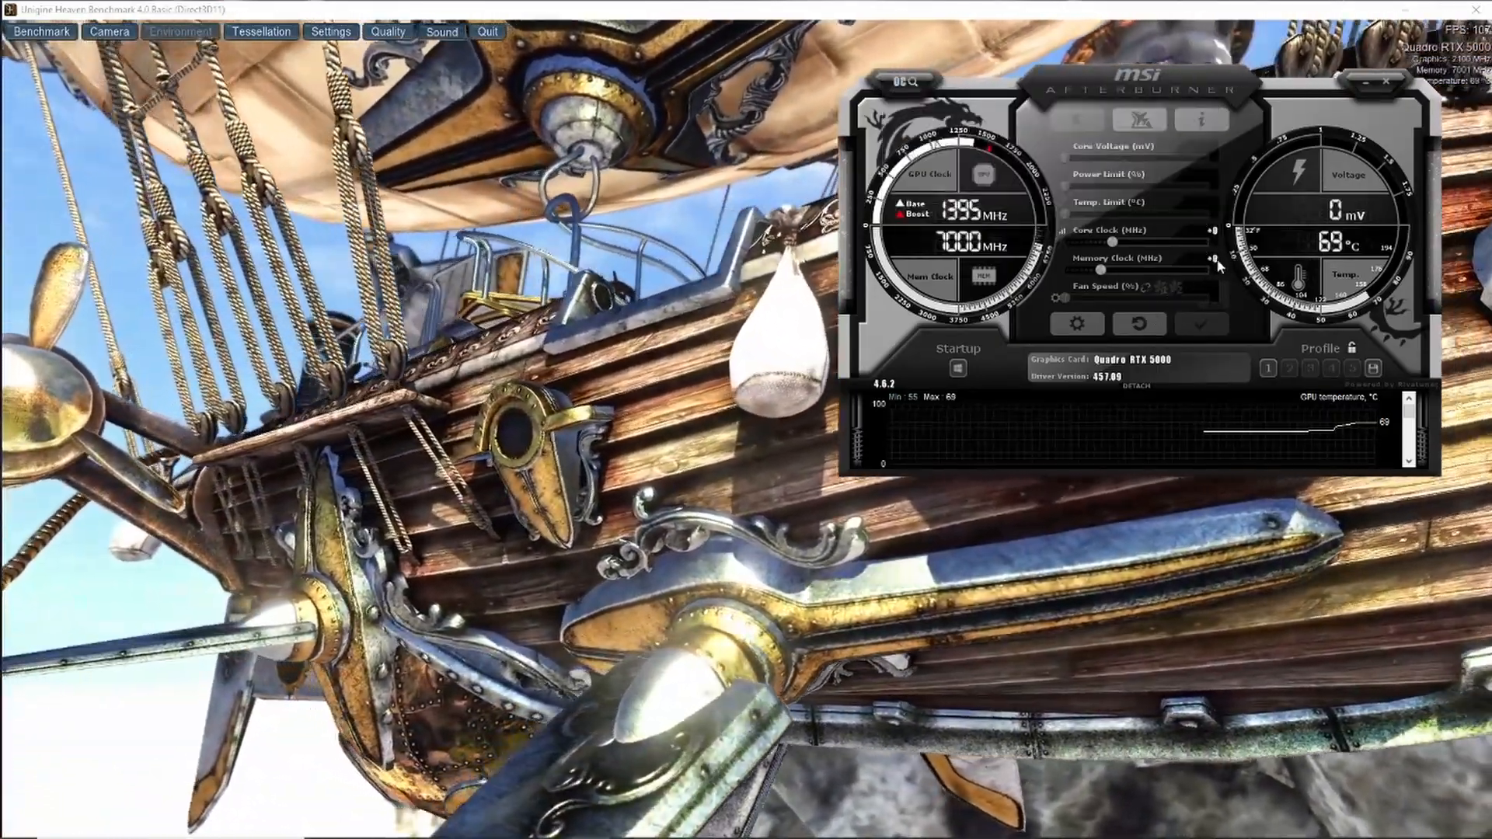
mouse_move(1218, 261)
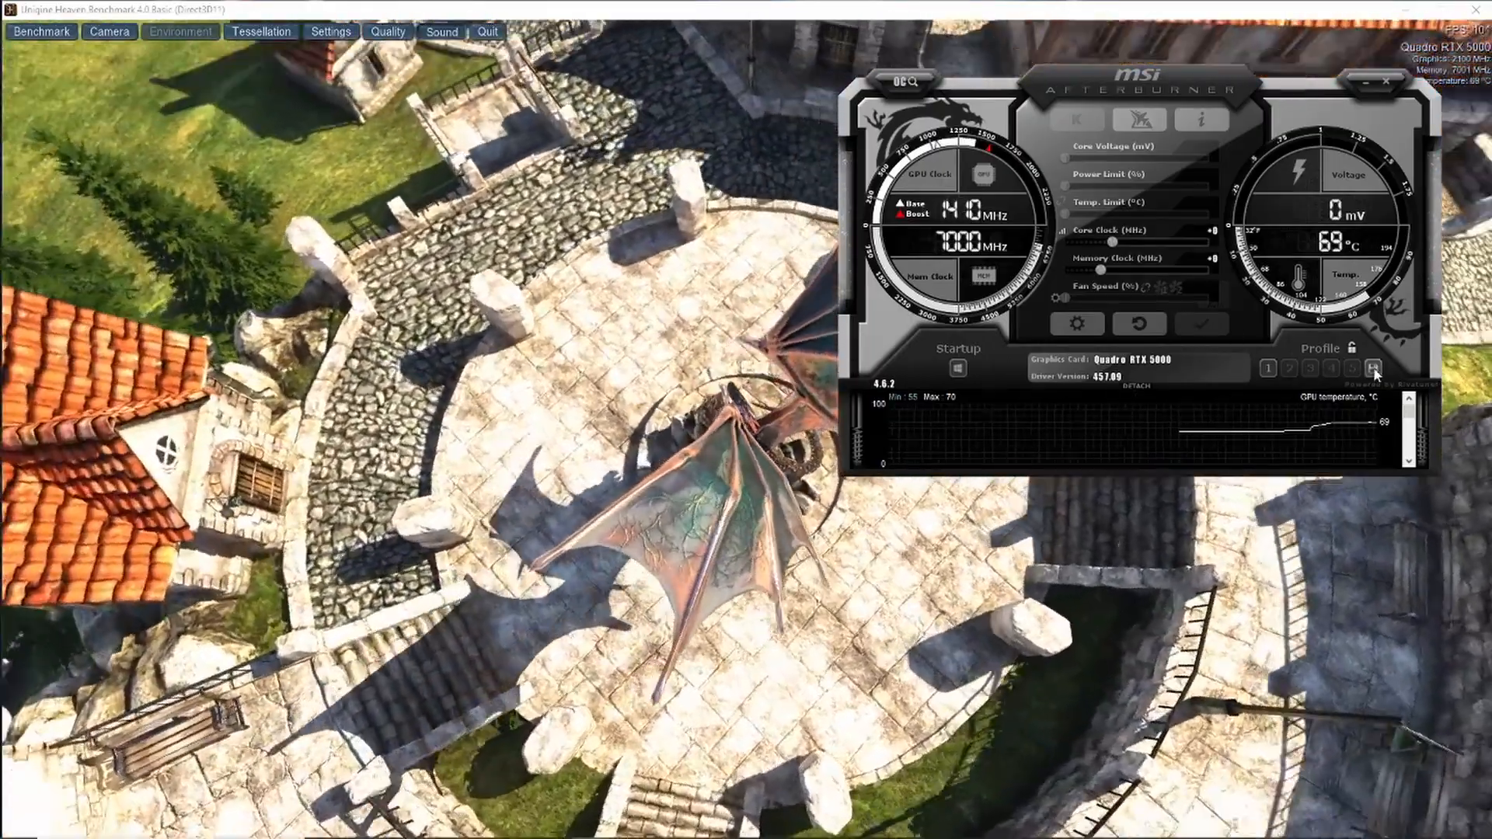
Save the current clock settings to profile 2 and apply that profile
left_click(1373, 368)
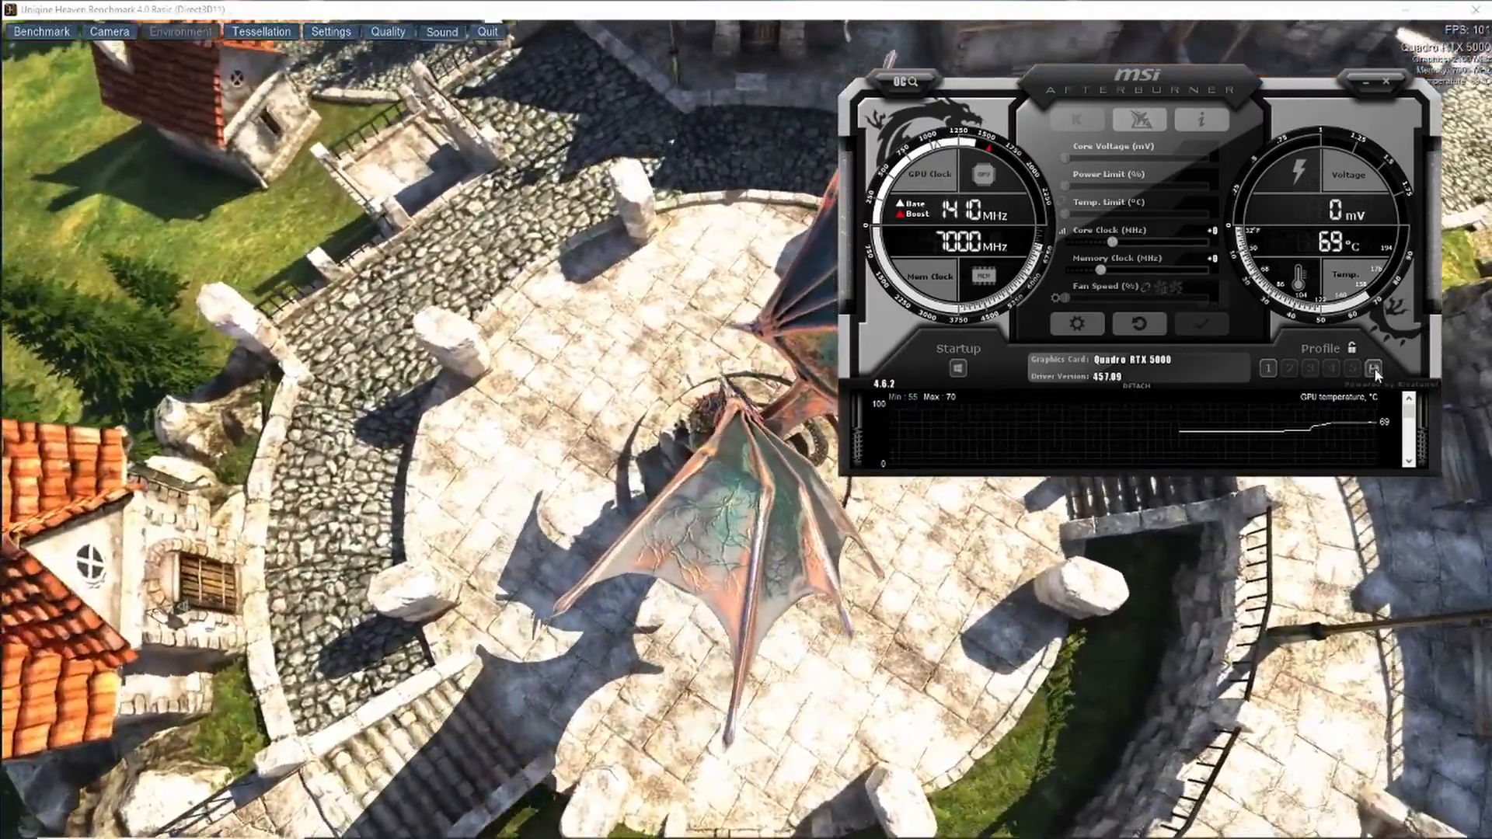
left_click(1288, 368)
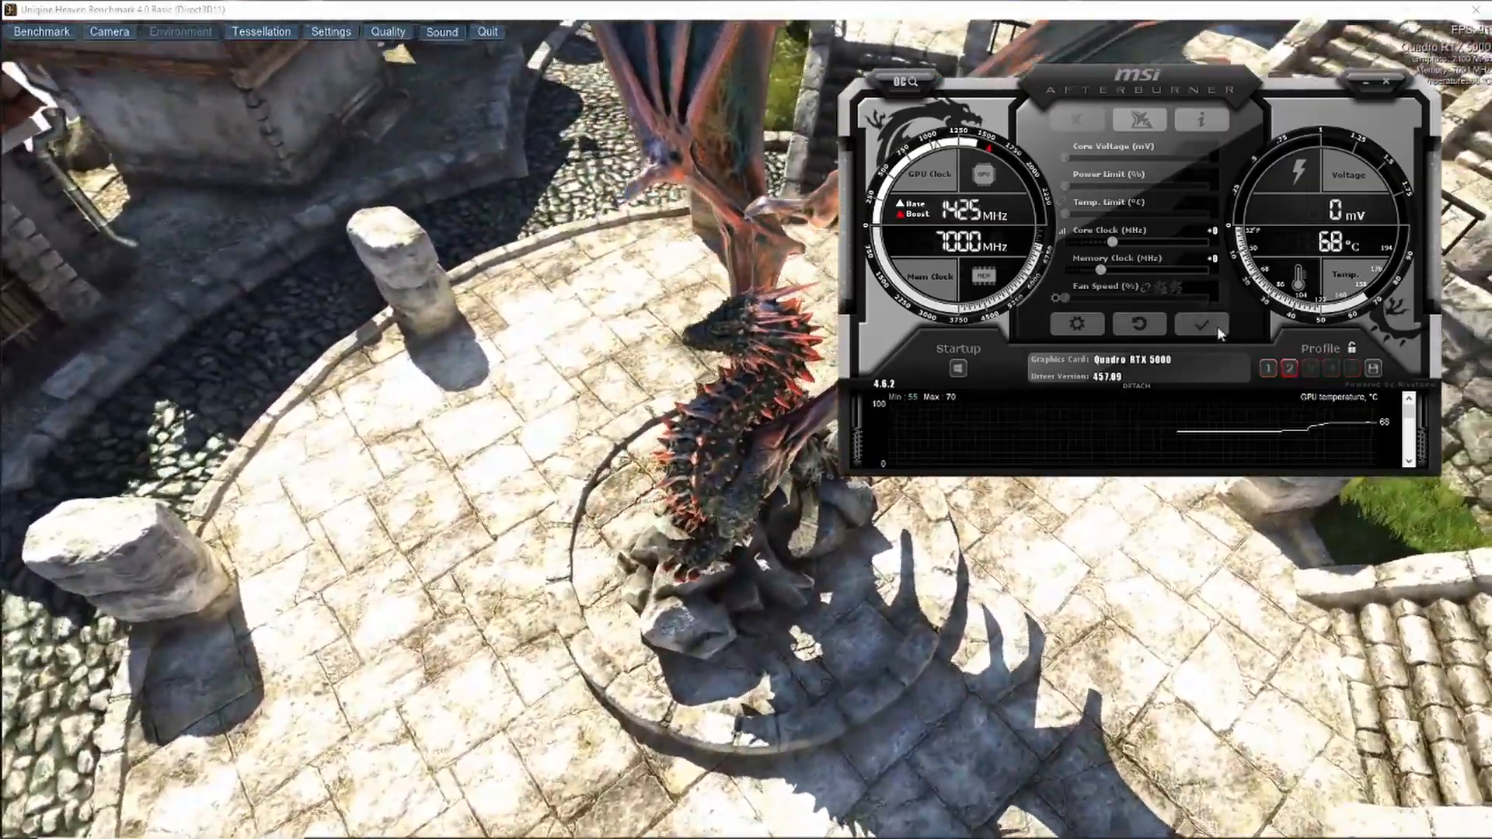
left_click(1217, 325)
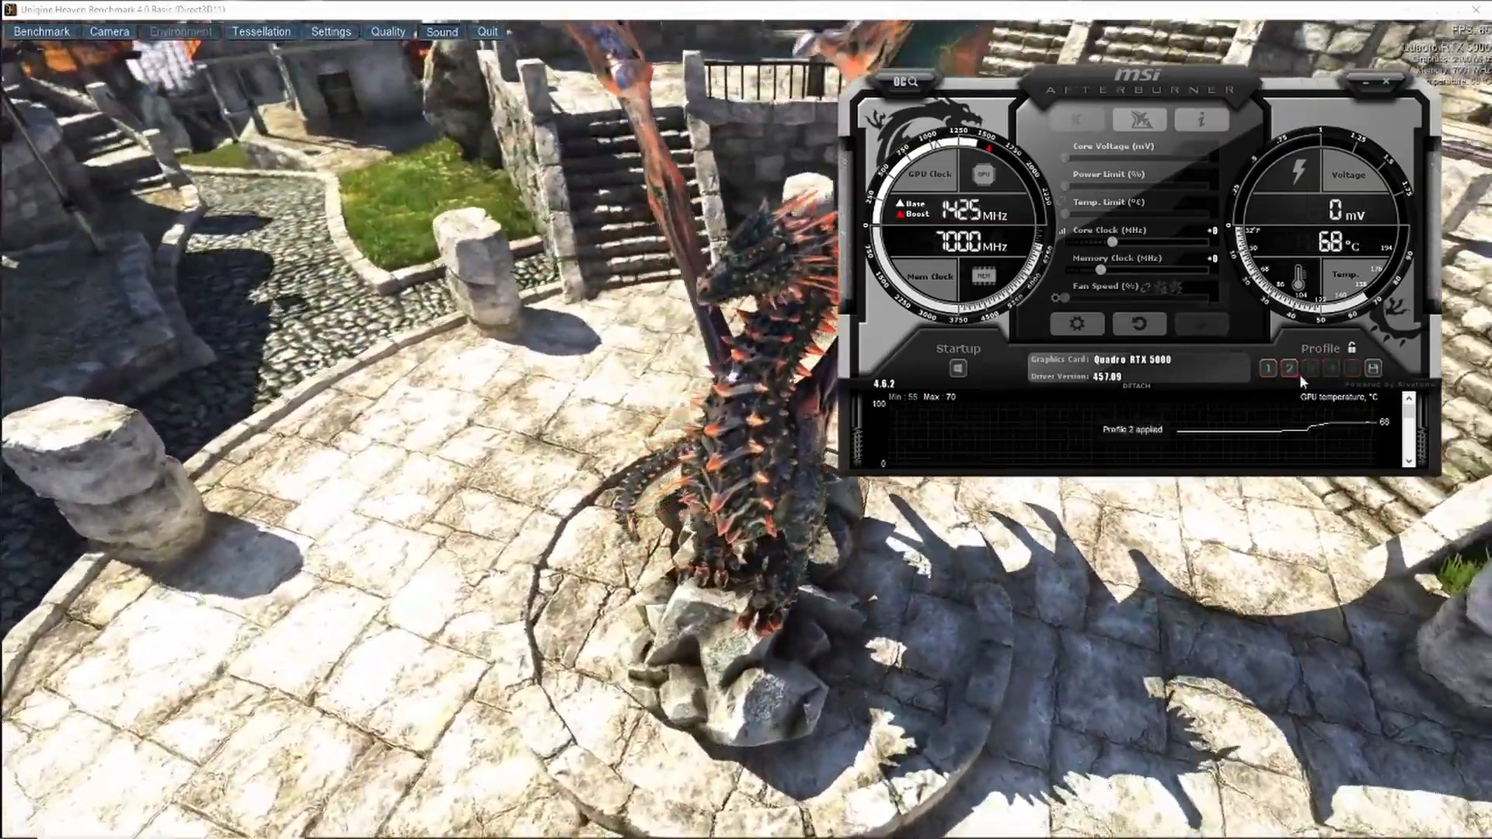